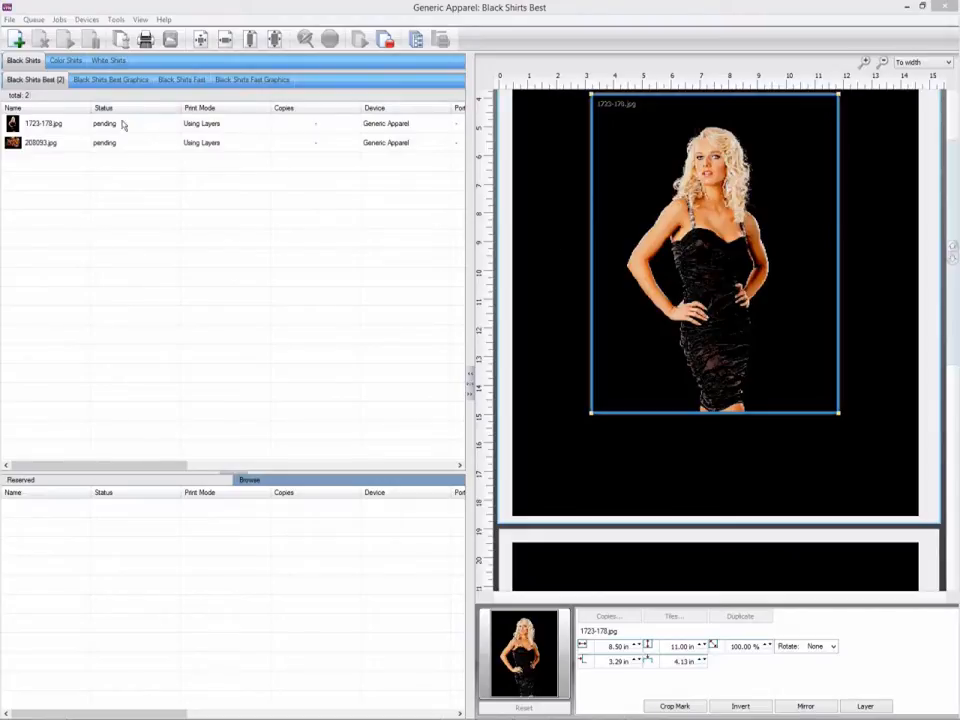
View the jobs waiting in the Color Shirts and White Shirts queue groups.
{"action": "left_click", "coordinate": [66, 61]}
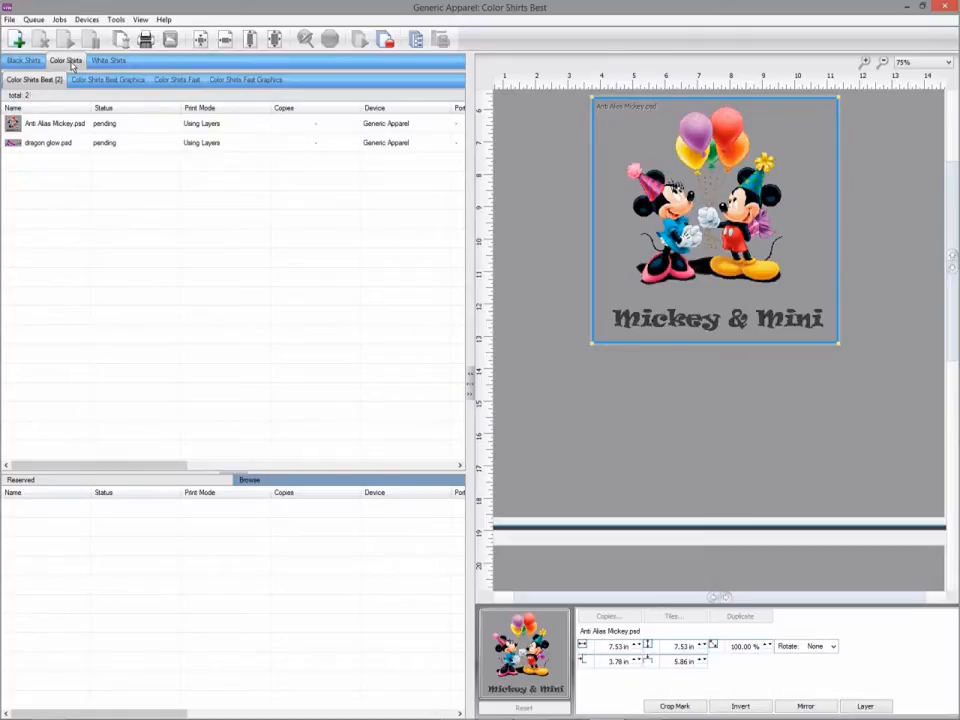
{"action": "left_click", "coordinate": [118, 61]}
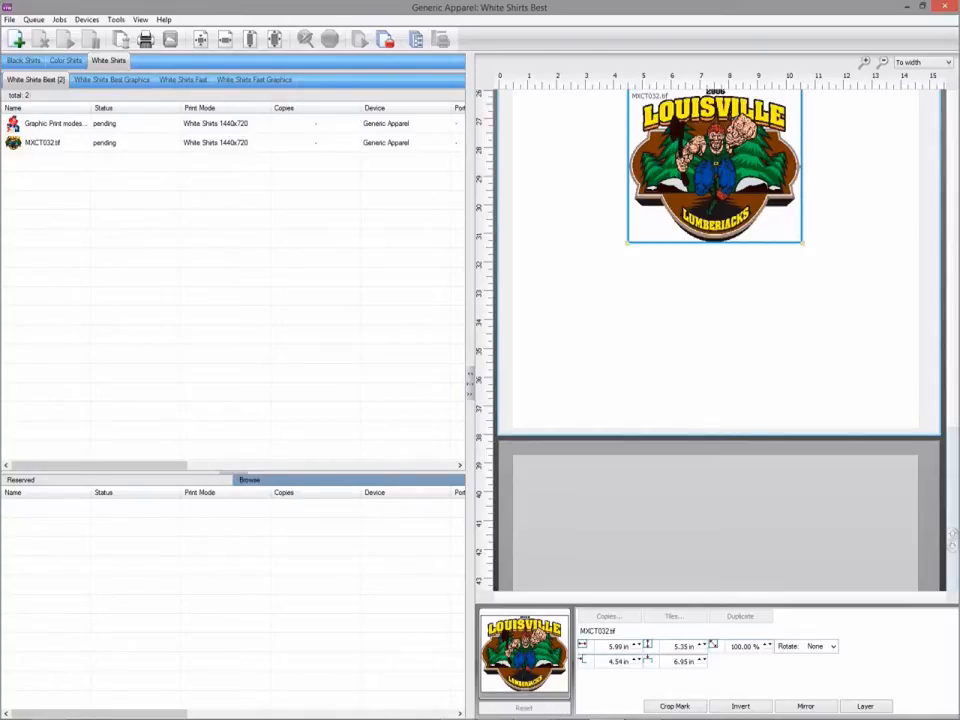
Switch to Photoshop, send Supersize.tif to the White Shirts Best Graphics queue, and return to Generic Apparel to view that queue.
{"action": "left_click", "coordinate": [532, 715]}
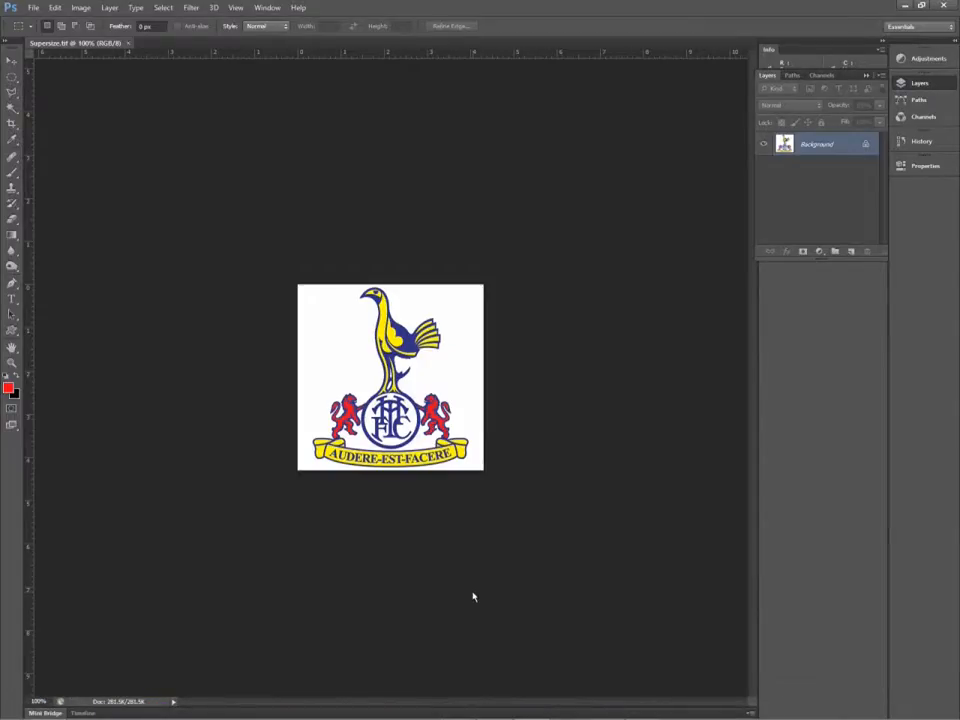
{"action": "left_click", "coordinate": [34, 8]}
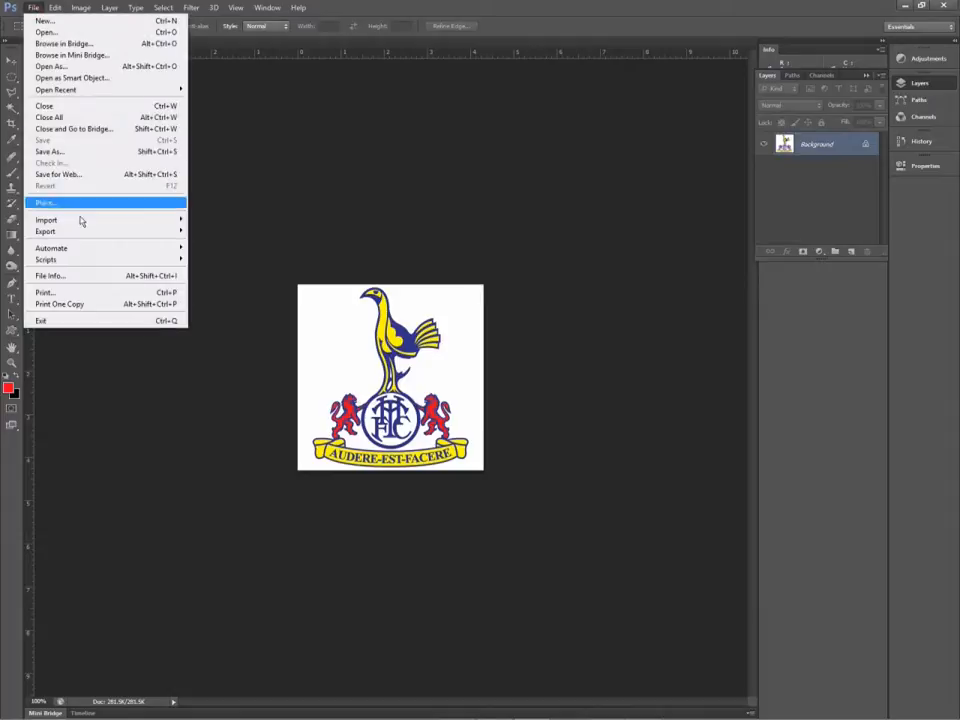
{"action": "mouse_move", "coordinate": [90, 248]}
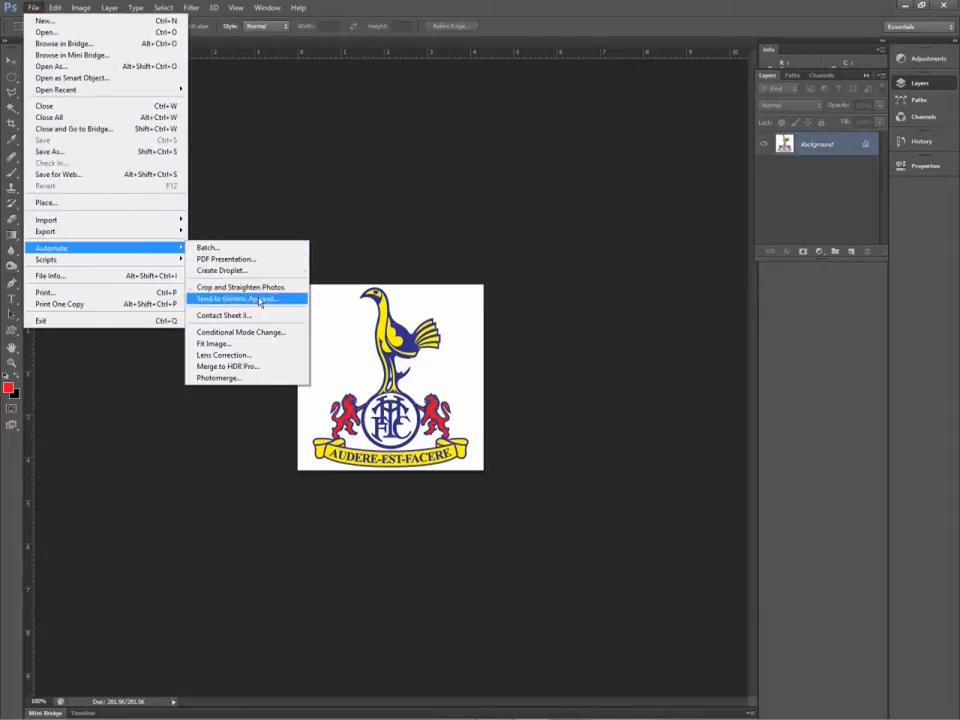
{"action": "left_click", "coordinate": [259, 301]}
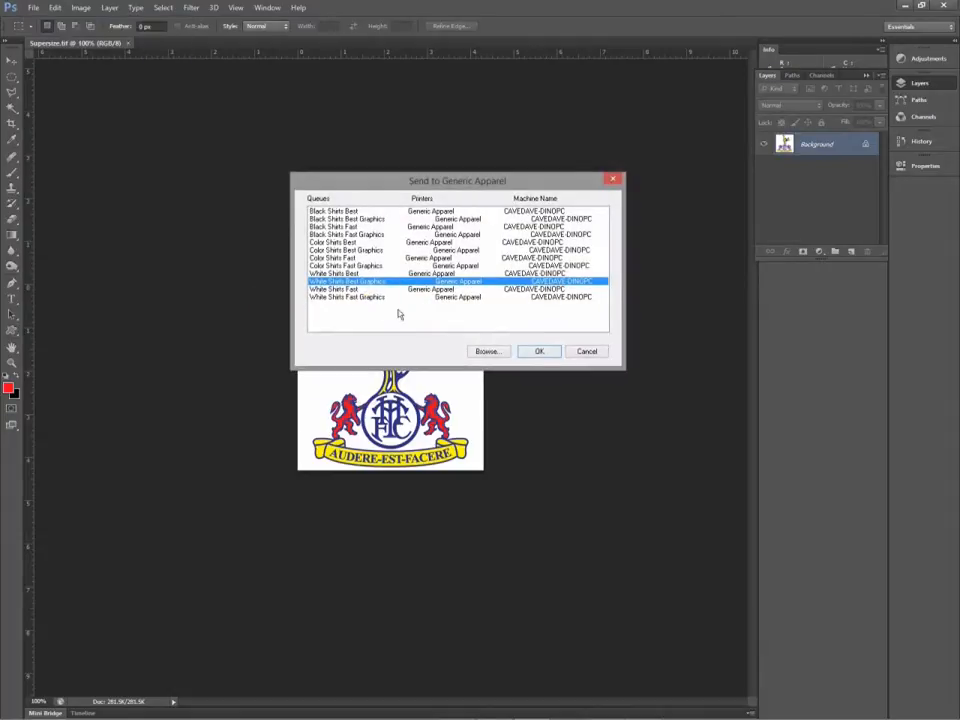
{"action": "left_click", "coordinate": [538, 351]}
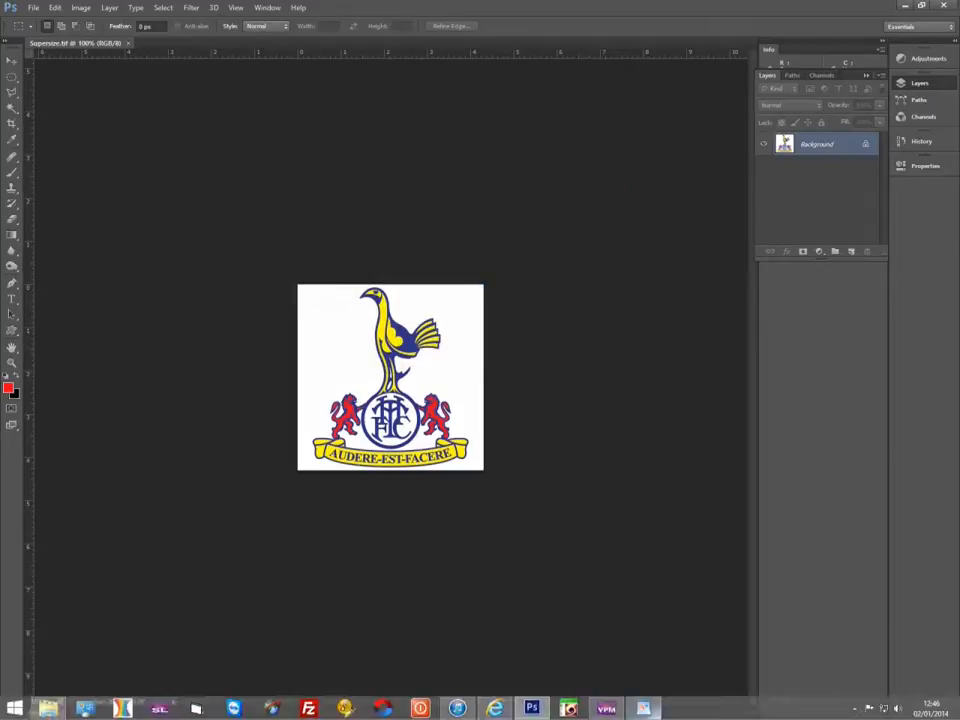
{"action": "left_click", "coordinate": [606, 708]}
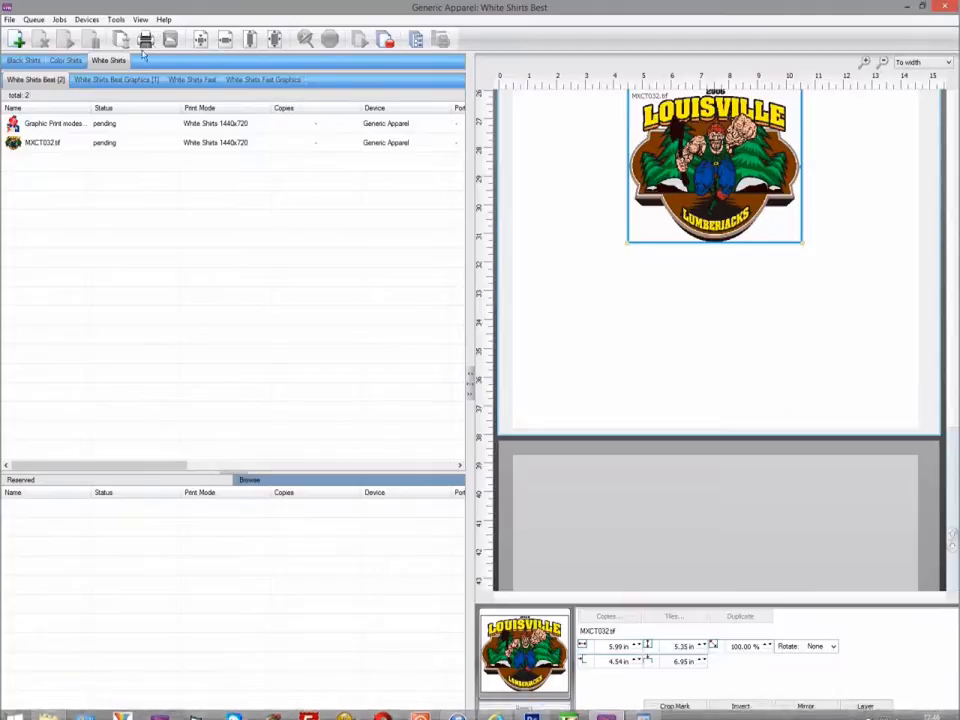
{"action": "left_click", "coordinate": [121, 80]}
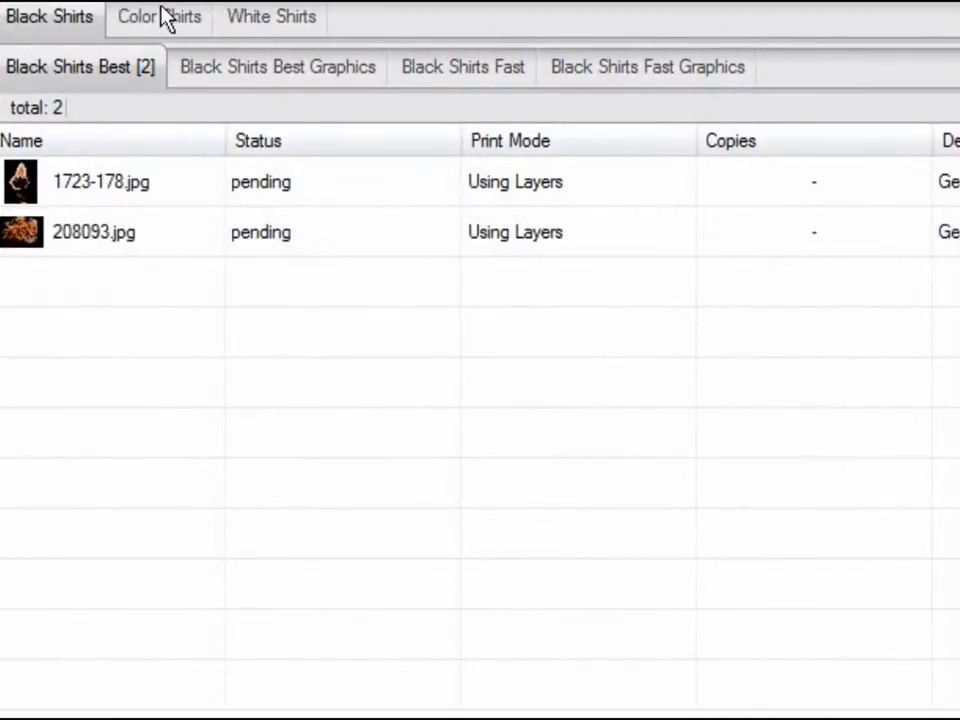
Look through the Color Shirts and White Shirts queue groups, including the White Shirts Fast and White Shirts Best Graphics queues.
{"action": "left_click", "coordinate": [163, 17]}
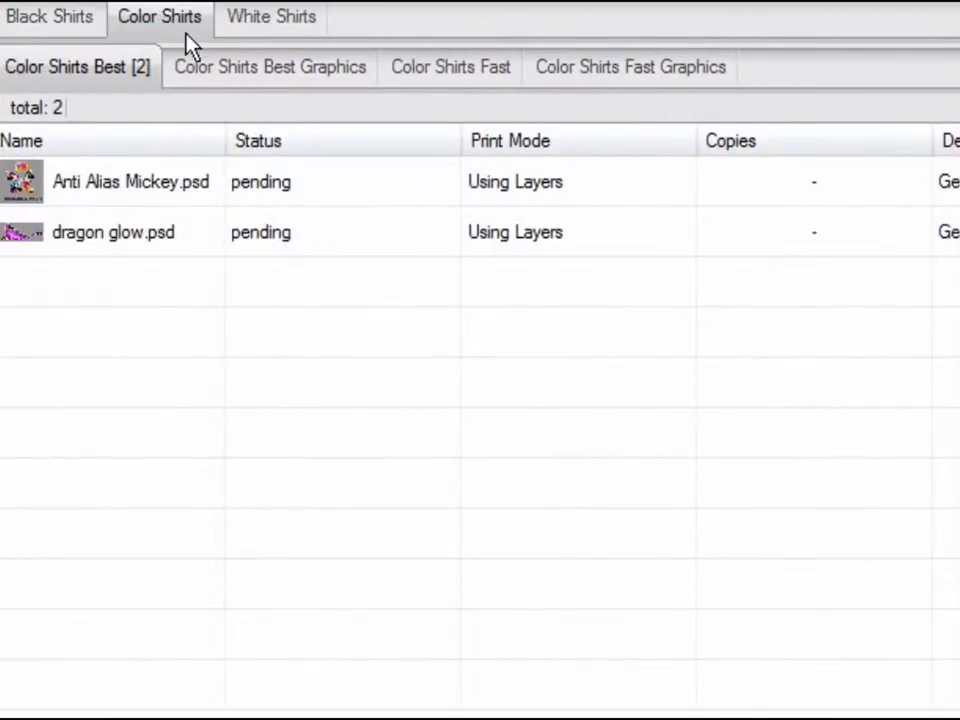
{"action": "left_click", "coordinate": [272, 22]}
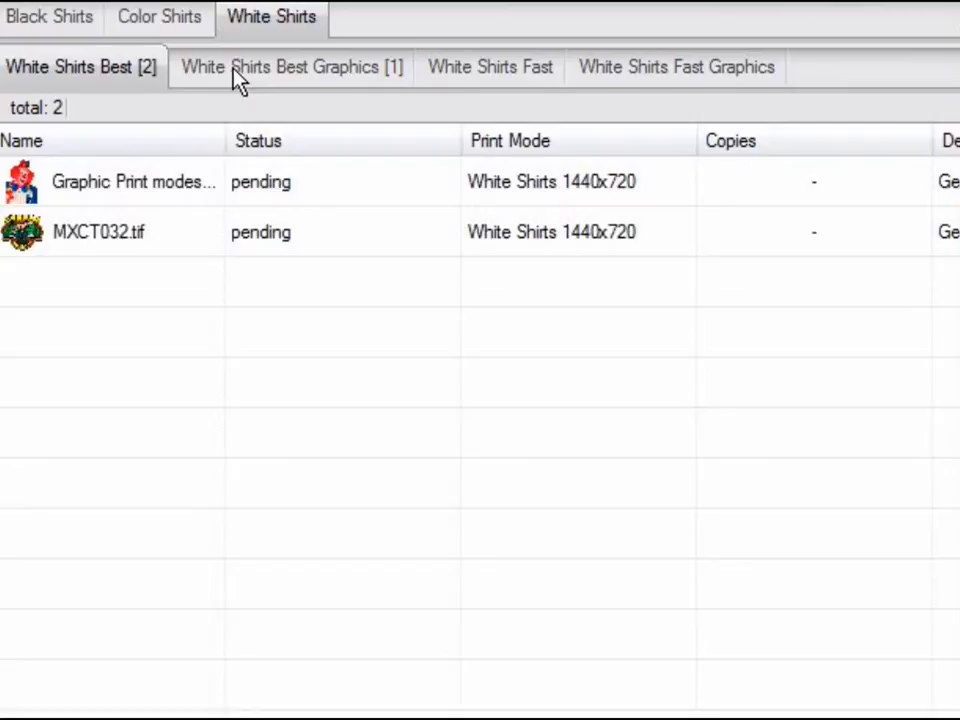
{"action": "left_click", "coordinate": [437, 70]}
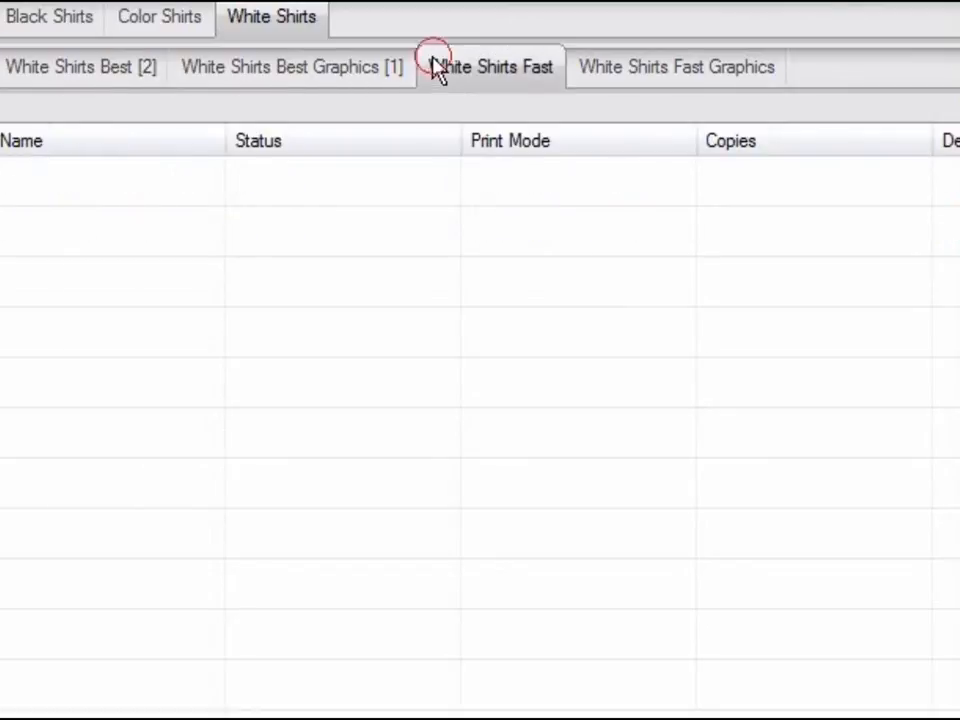
{"action": "left_click", "coordinate": [340, 70]}
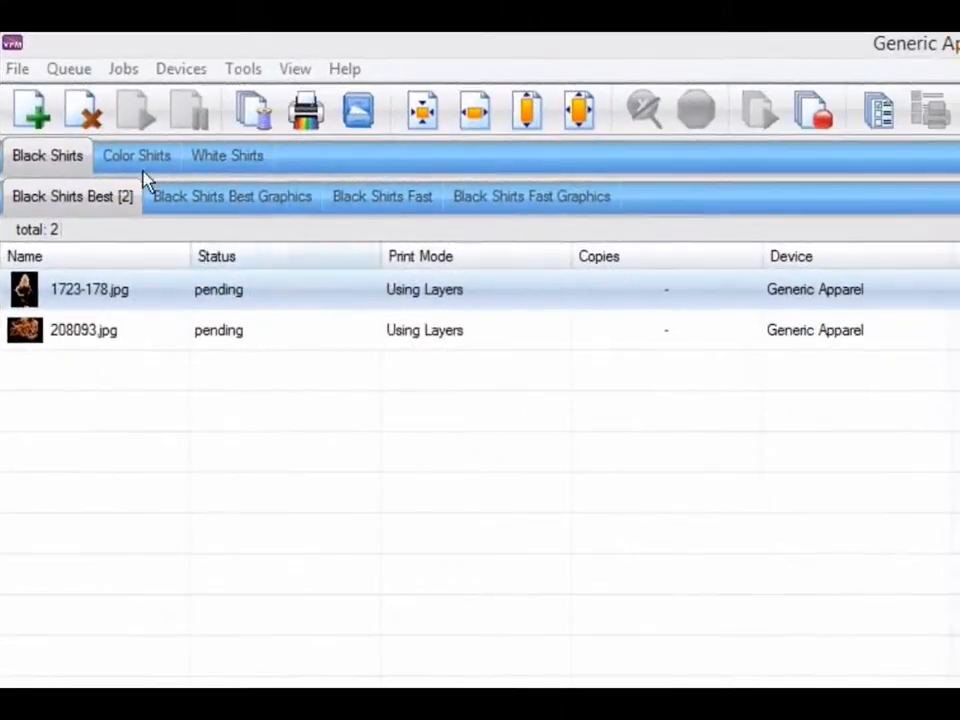
{"action": "left_click", "coordinate": [16, 70]}
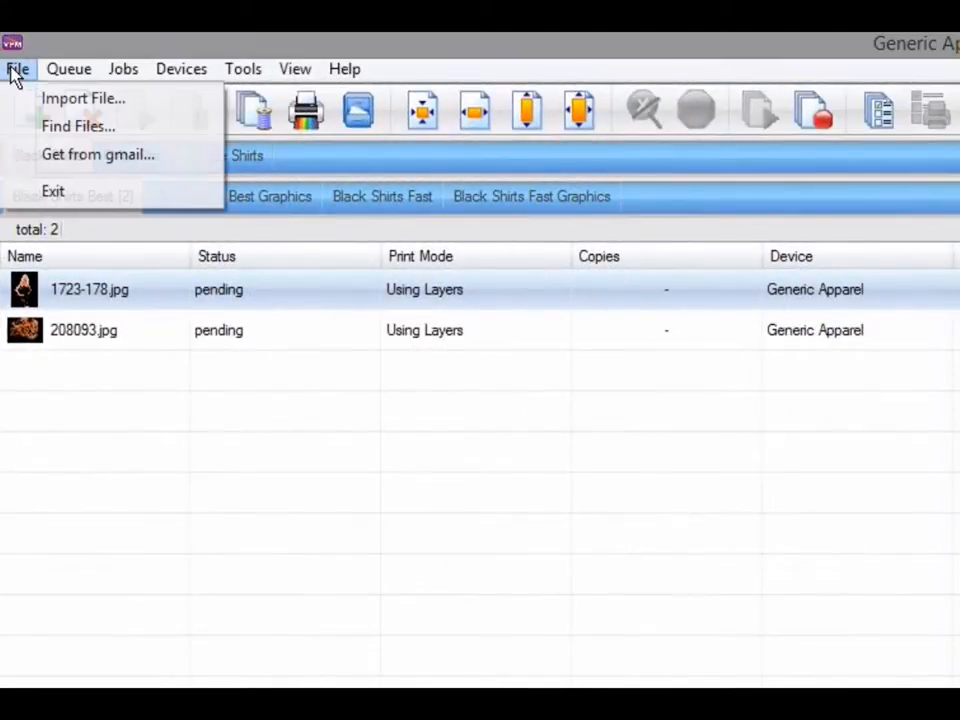
{"action": "mouse_move", "coordinate": [60, 74]}
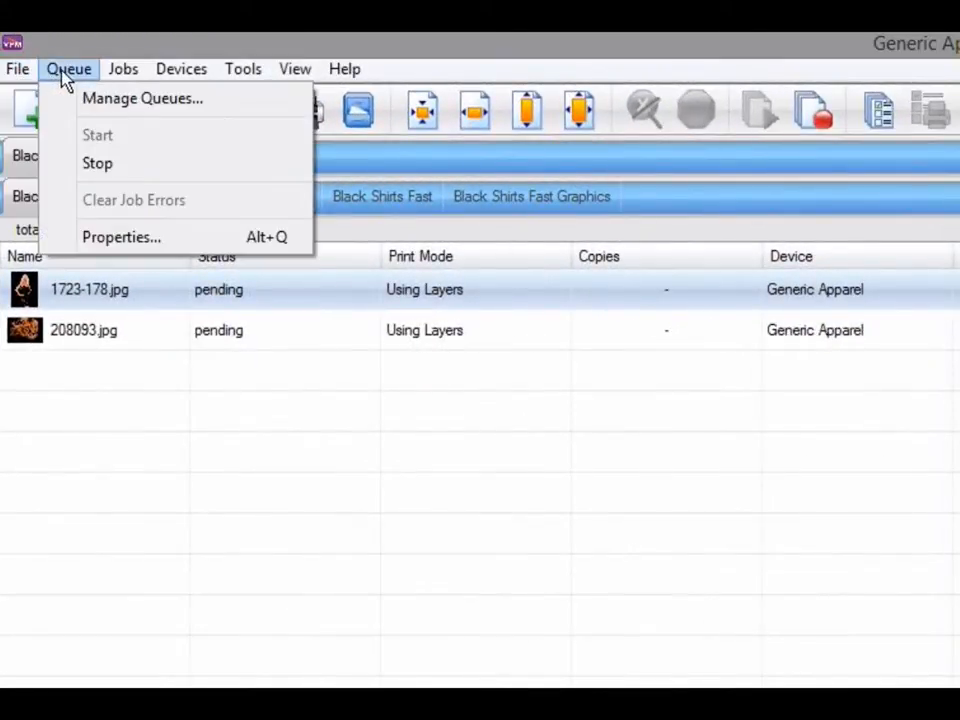
{"action": "mouse_move", "coordinate": [124, 78]}
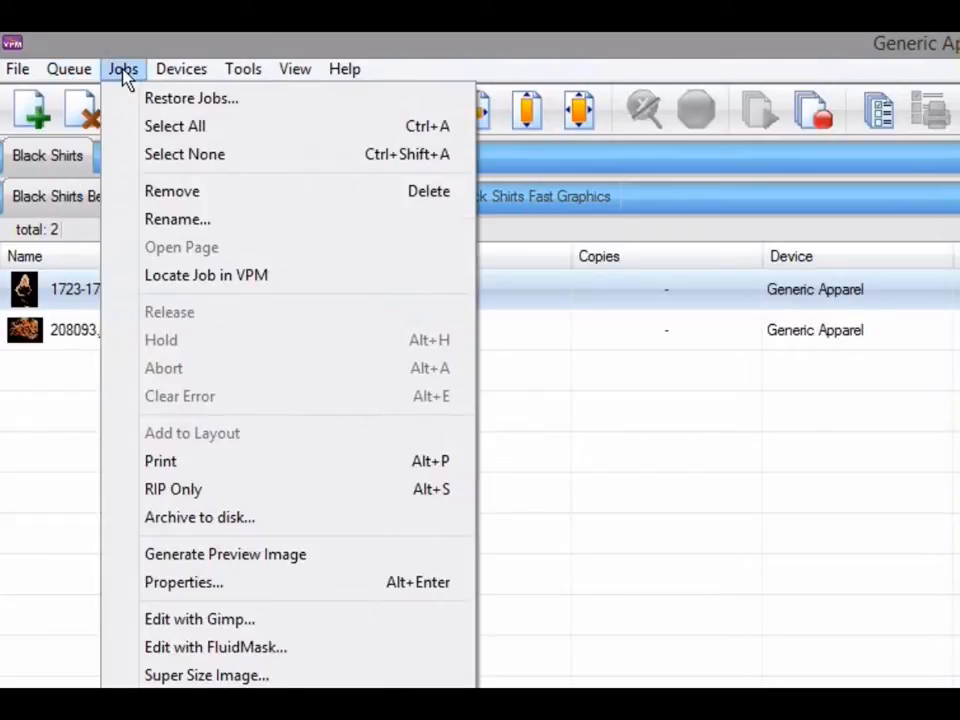
{"action": "mouse_move", "coordinate": [177, 80]}
{"action": "mouse_move", "coordinate": [237, 78]}
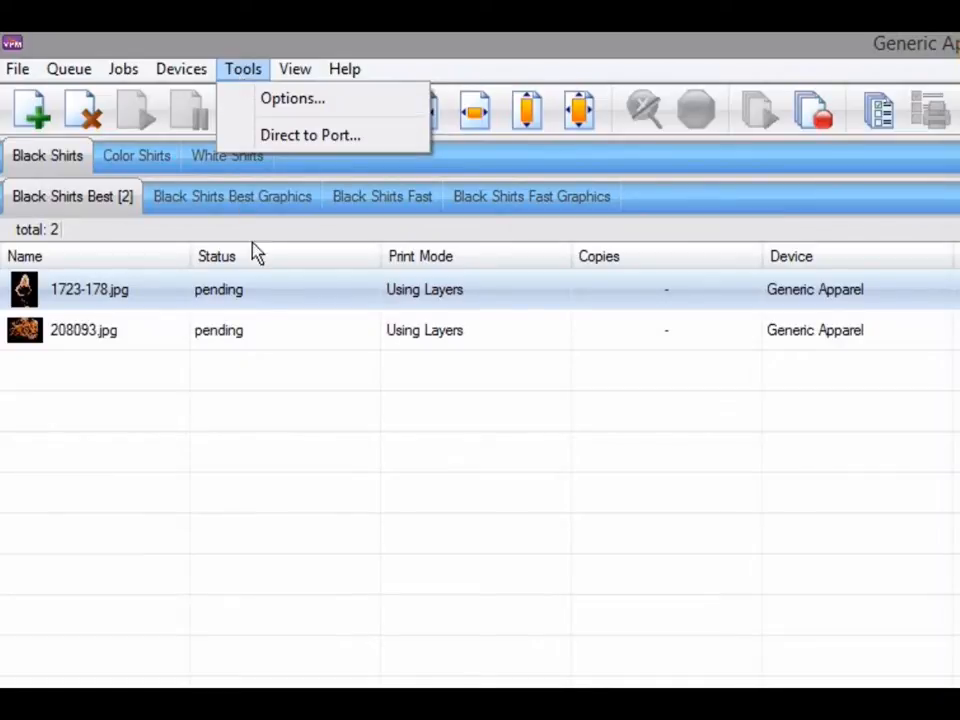
{"action": "left_click", "coordinate": [267, 296]}
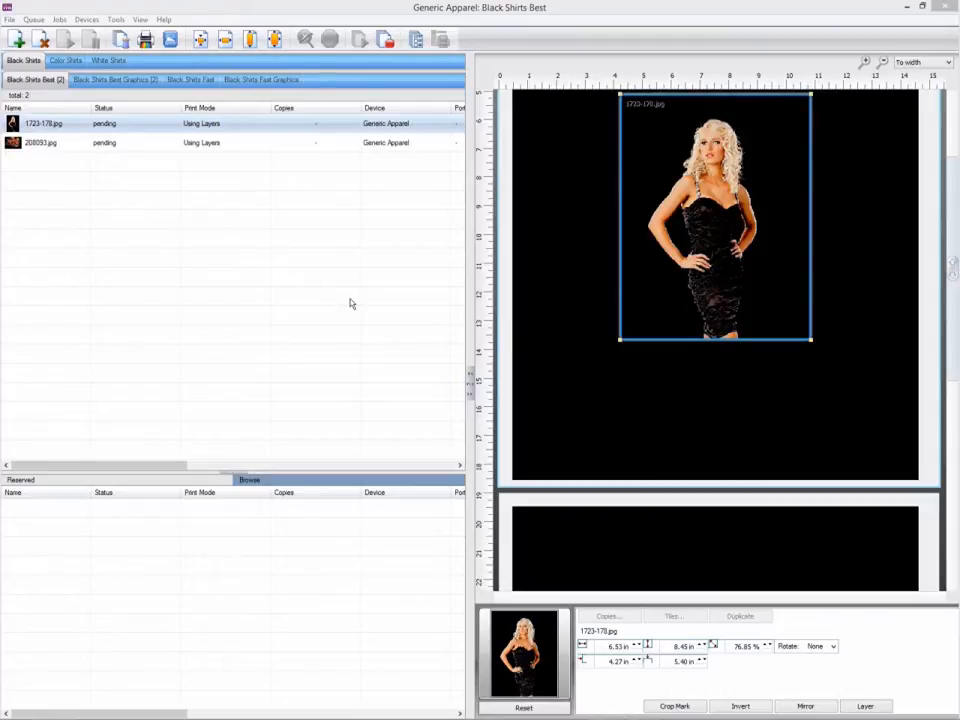
Print the 1723-178.jpg job from the Black Shirts Best queue.
{"action": "left_click", "coordinate": [148, 79]}
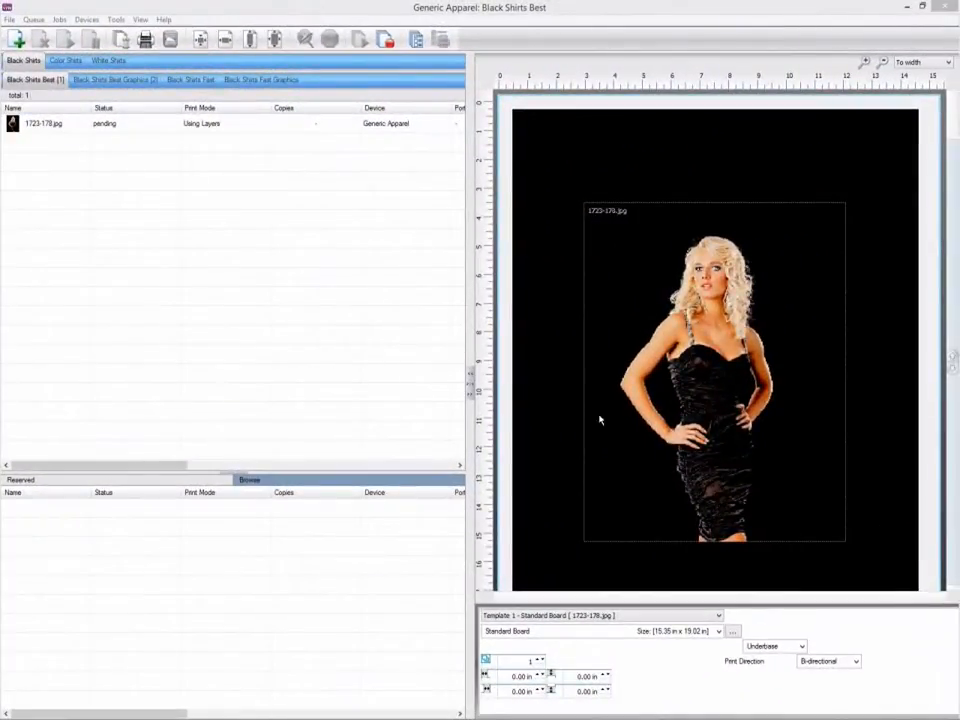
{"action": "left_click", "coordinate": [267, 127]}
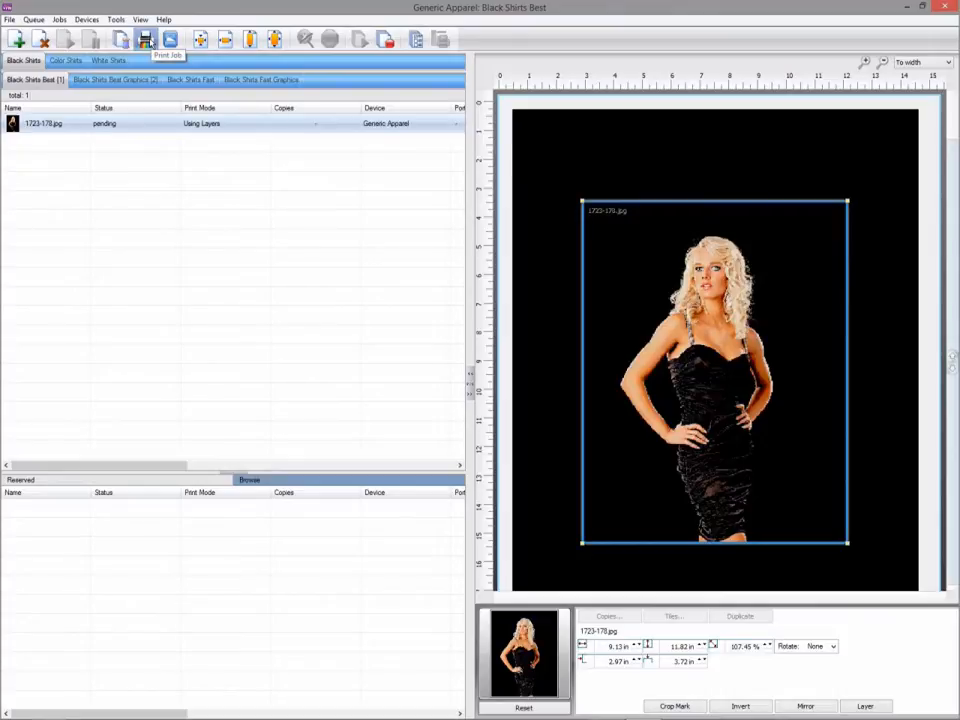
{"action": "left_click", "coordinate": [147, 42]}
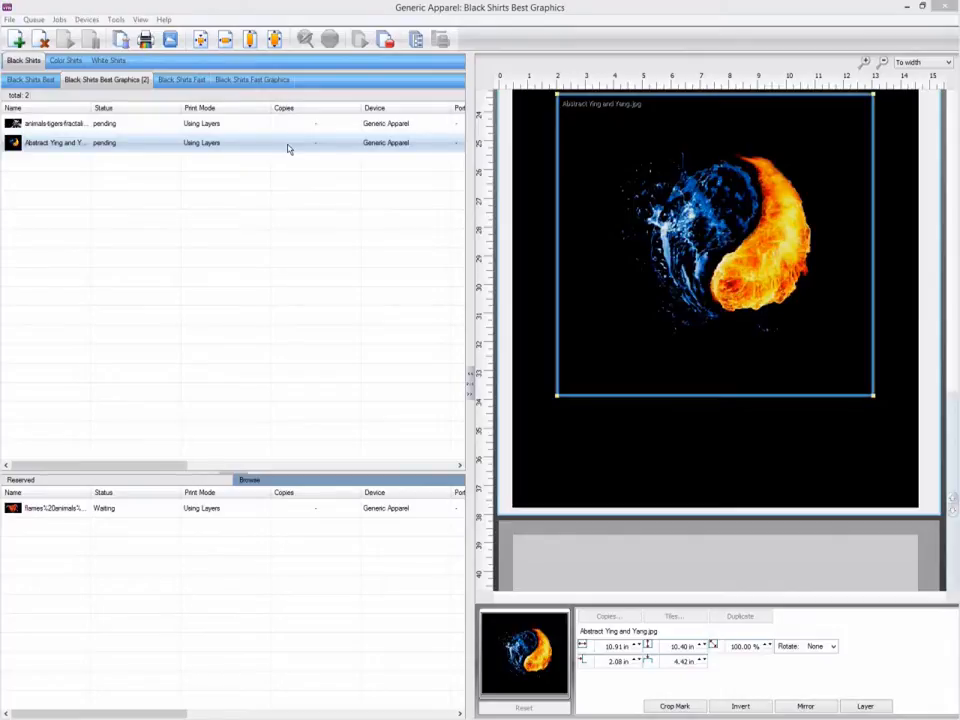
{"action": "right_click", "coordinate": [288, 147]}
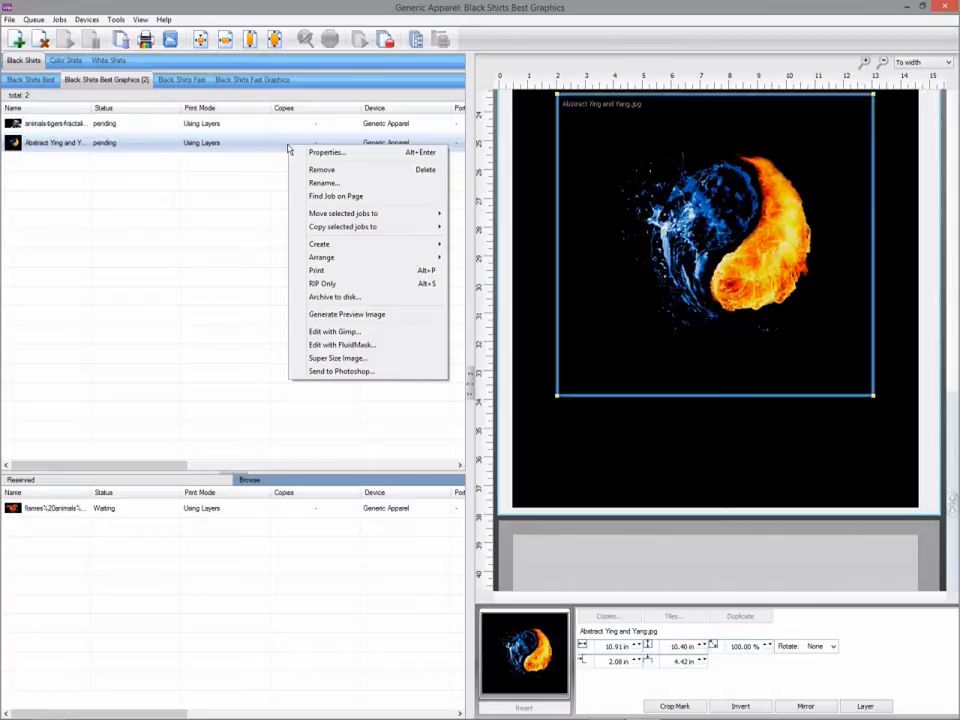
{"action": "left_click", "coordinate": [293, 515]}
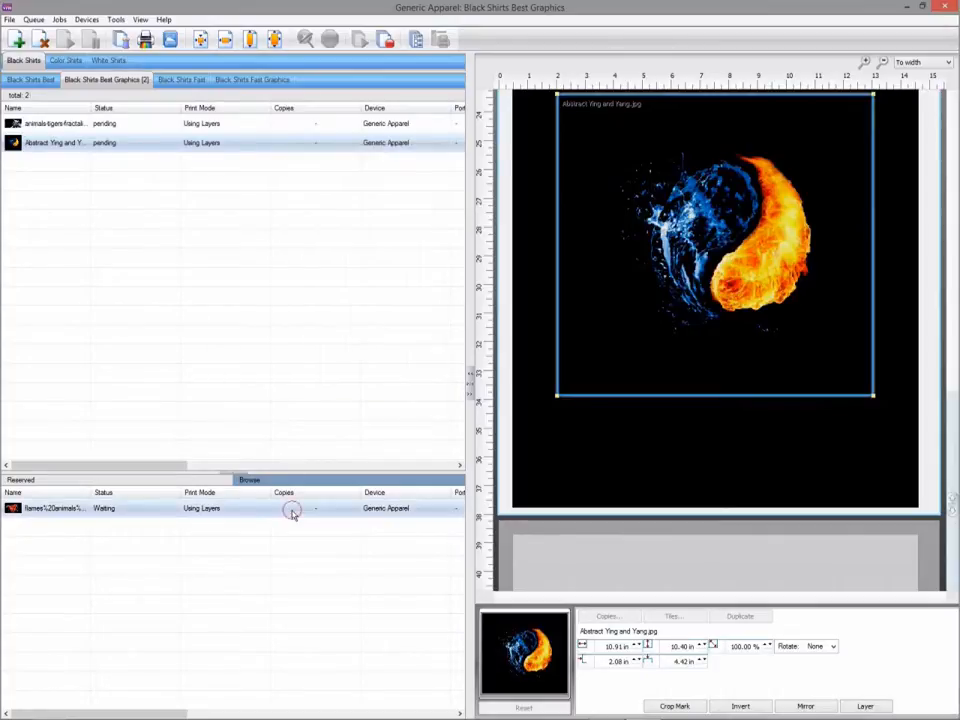
{"action": "right_click", "coordinate": [293, 515]}
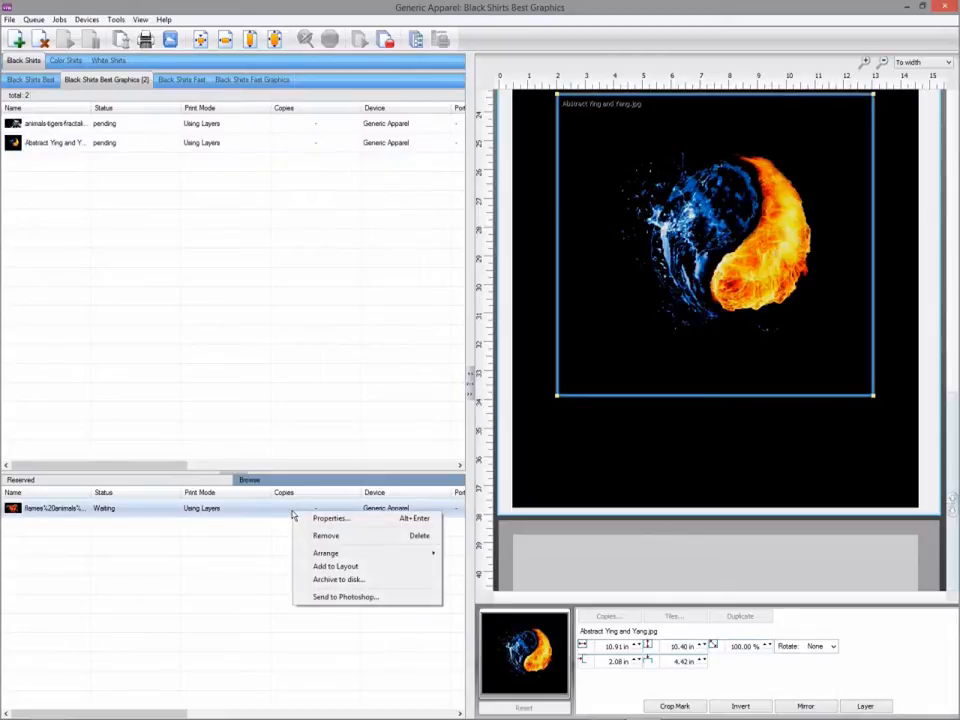
{"action": "left_click", "coordinate": [708, 283]}
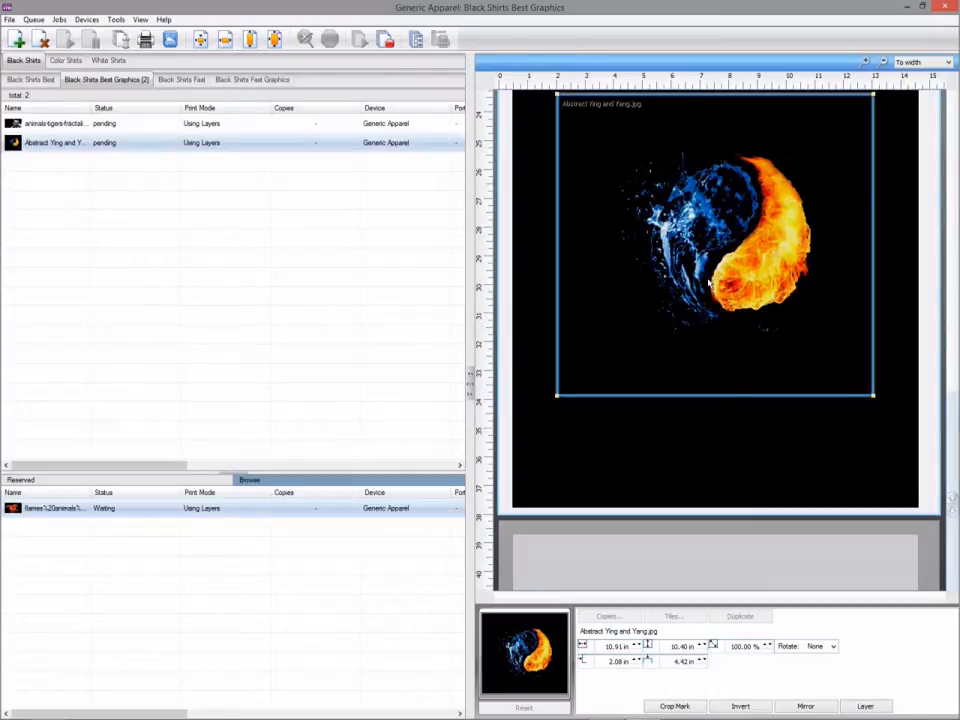
{"action": "right_click", "coordinate": [709, 284]}
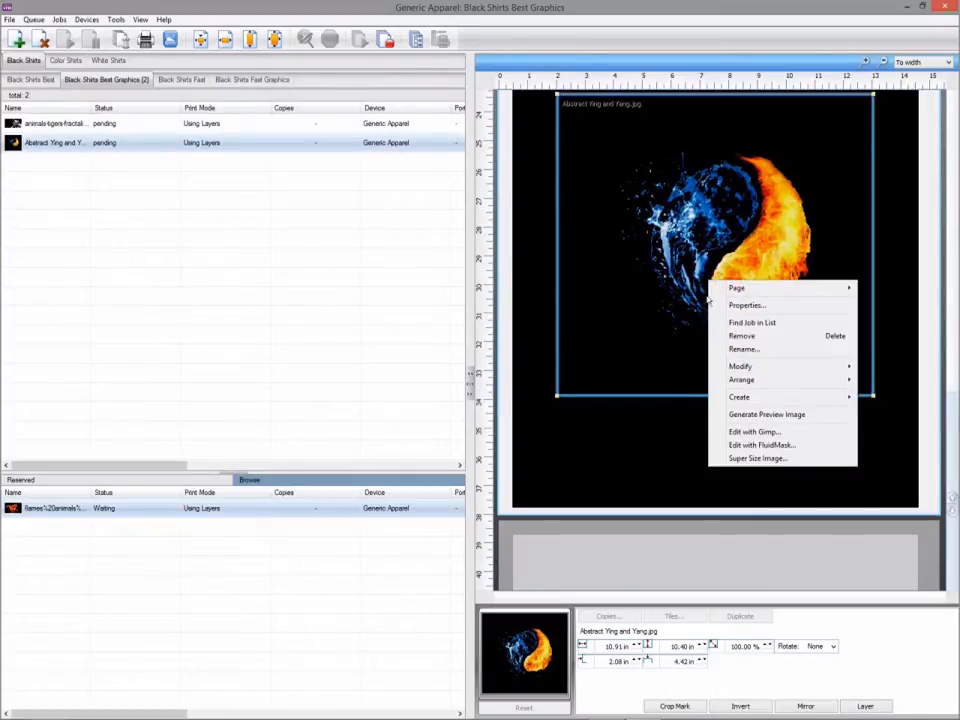
{"action": "left_click", "coordinate": [662, 452]}
{"action": "right_click", "coordinate": [662, 452]}
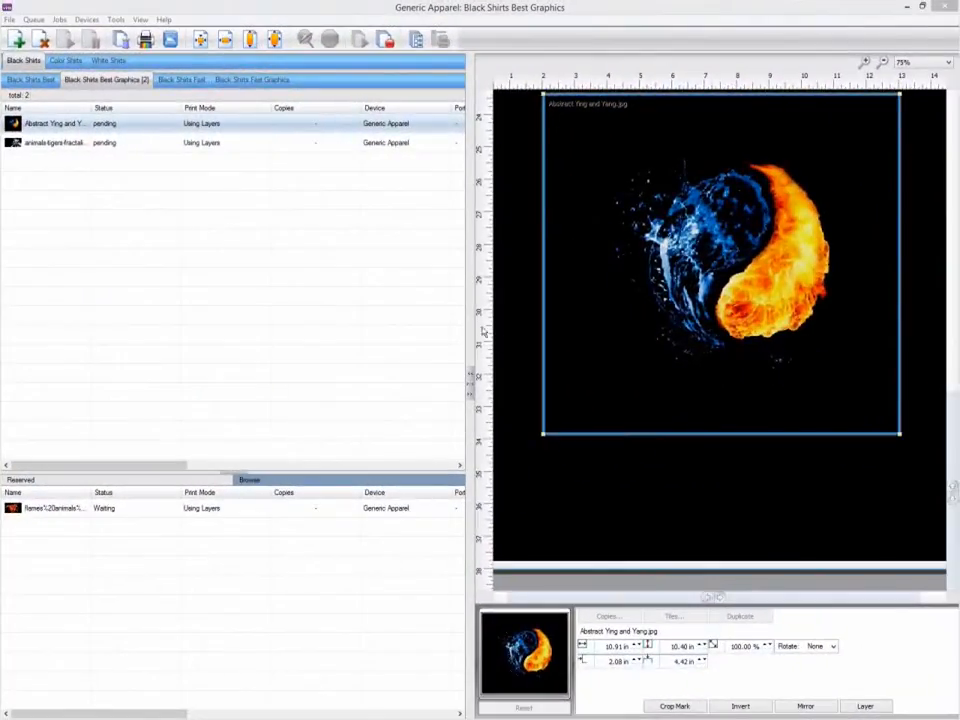
Inspect the tiger wallpaper job's layout preview in the Black Shirts Best Graphics queue at 100%, 75% and 200% zoom.
{"action": "left_click", "coordinate": [345, 143]}
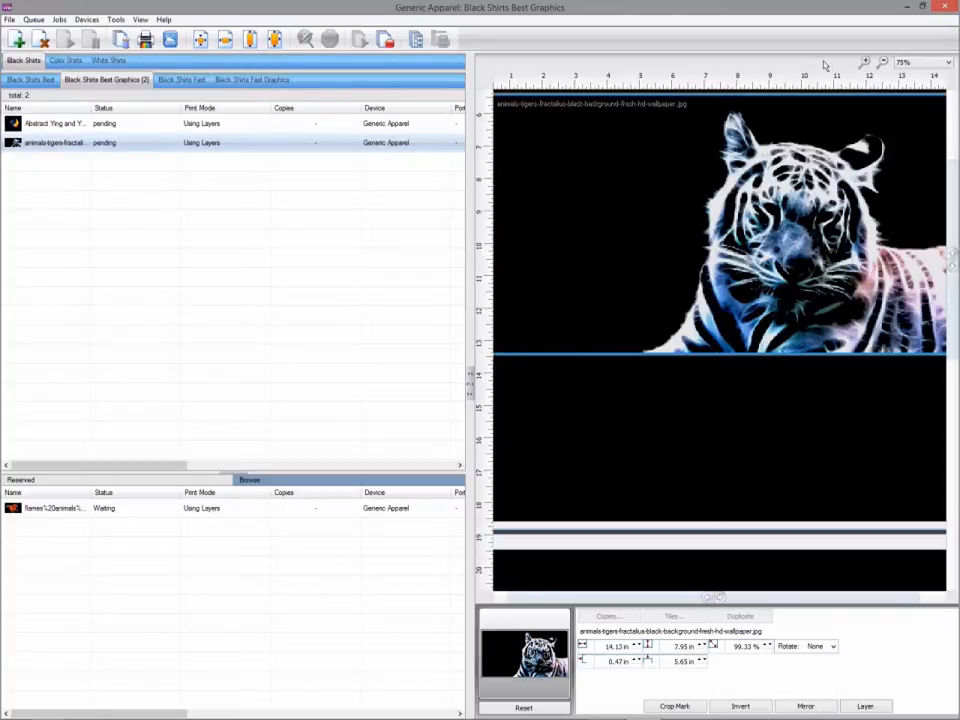
{"action": "left_click", "coordinate": [868, 62]}
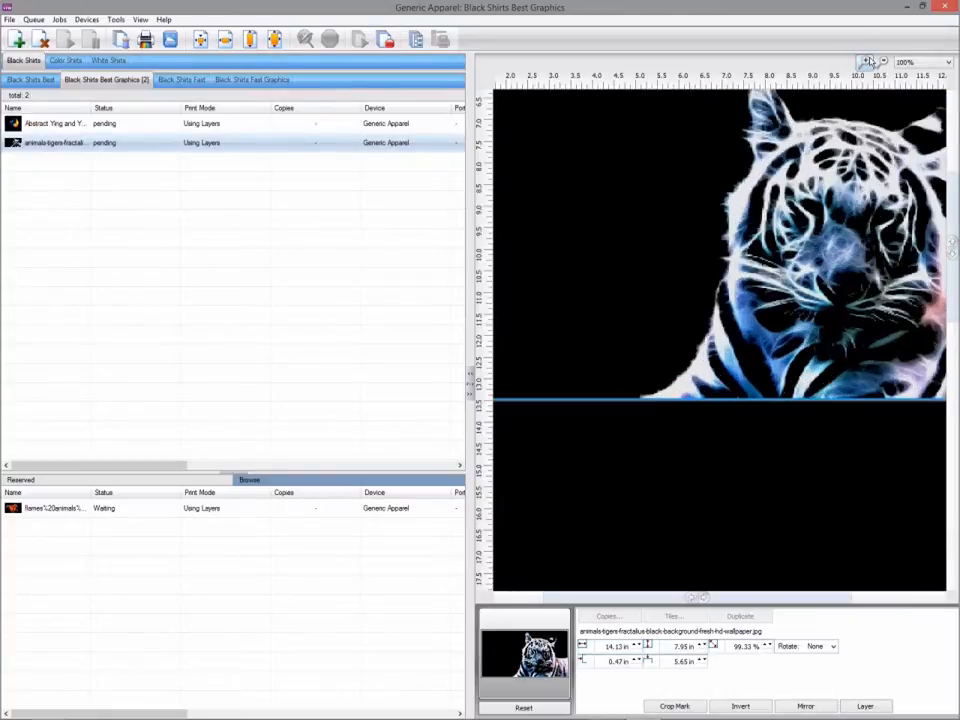
{"action": "left_click", "coordinate": [868, 62]}
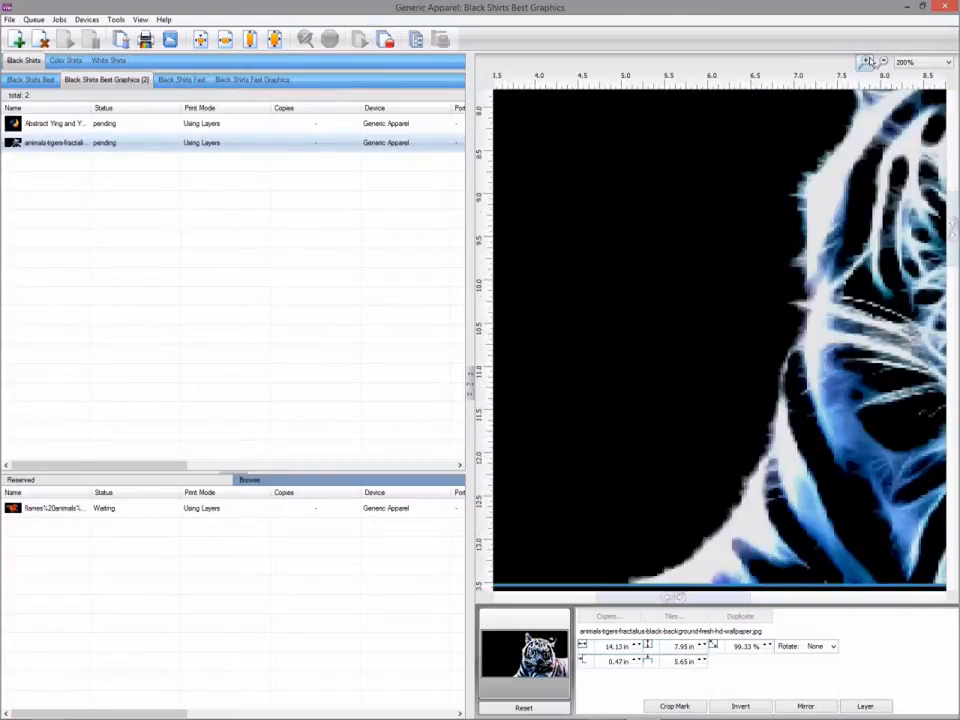
{"action": "left_click", "coordinate": [884, 62]}
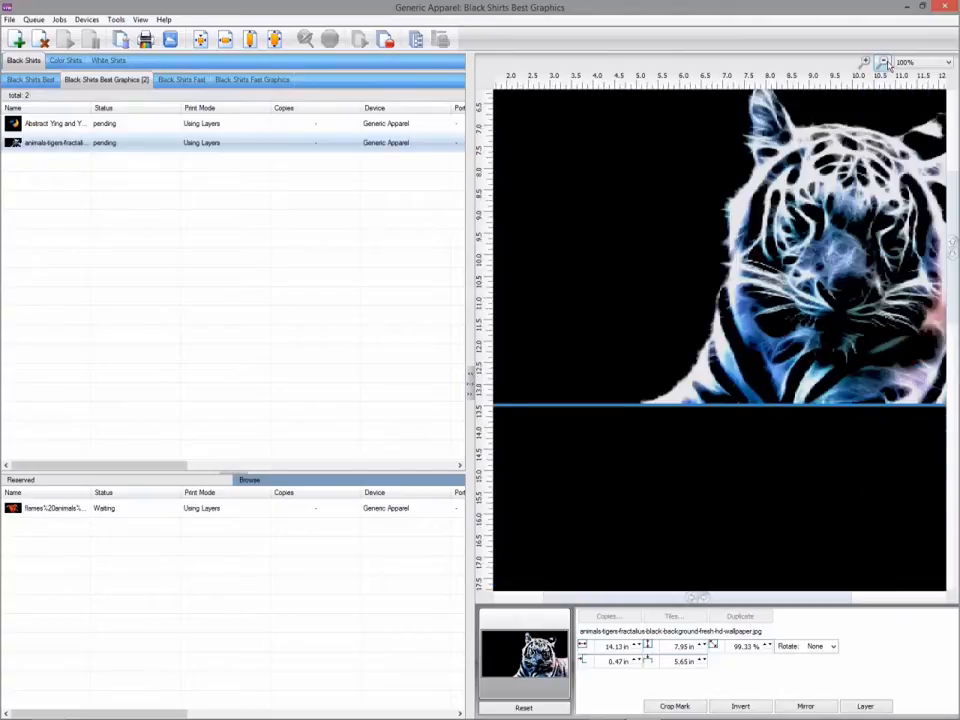
{"action": "left_click", "coordinate": [885, 62]}
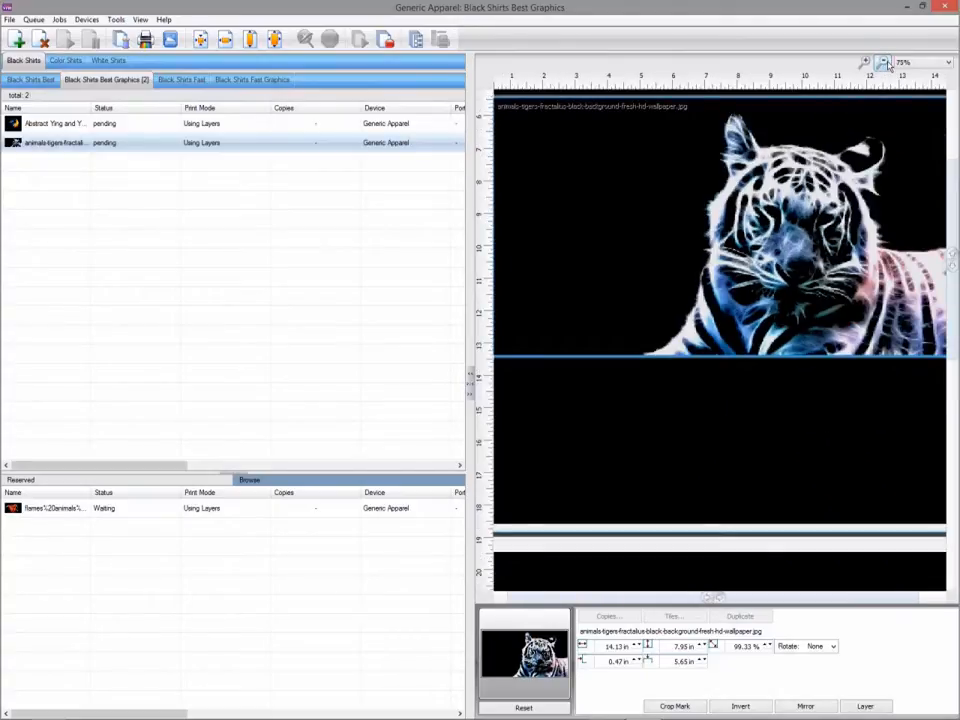
{"action": "left_click", "coordinate": [912, 62]}
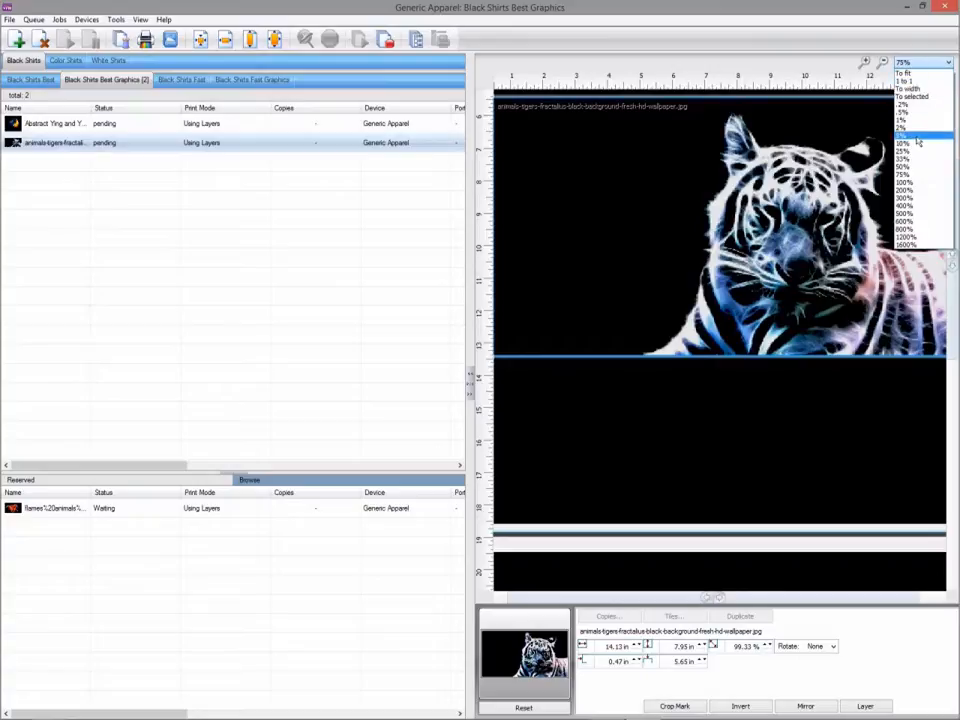
{"action": "left_click", "coordinate": [918, 191]}
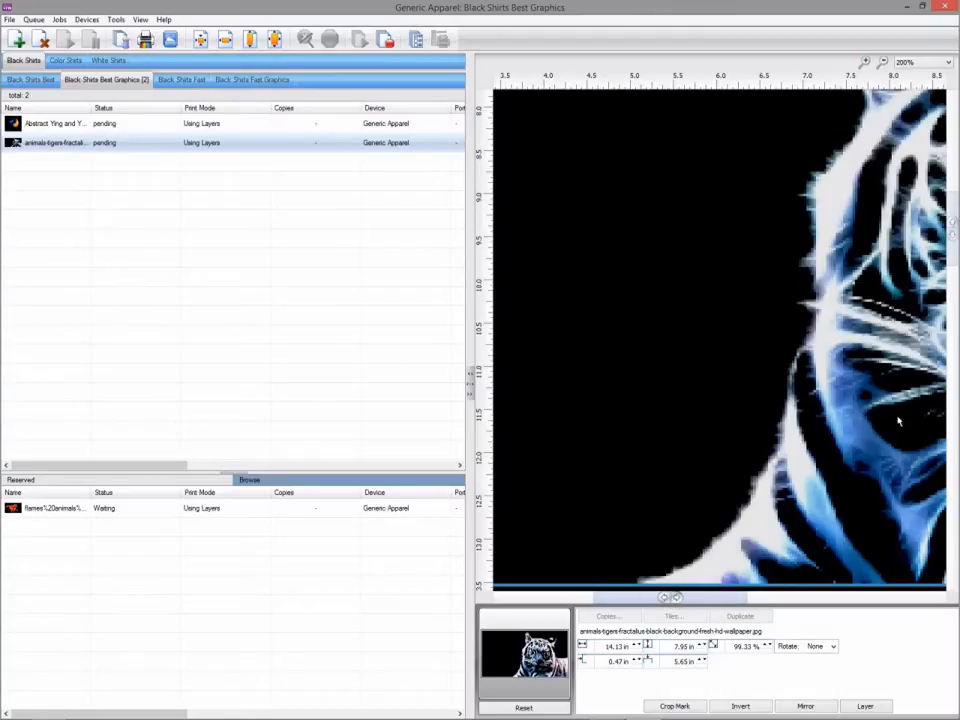
{"action": "scroll", "coordinate": [954, 357], "scroll_direction": "up", "scroll_amount": 1}
{"action": "scroll", "coordinate": [954, 357], "scroll_direction": "down", "scroll_amount": 3}
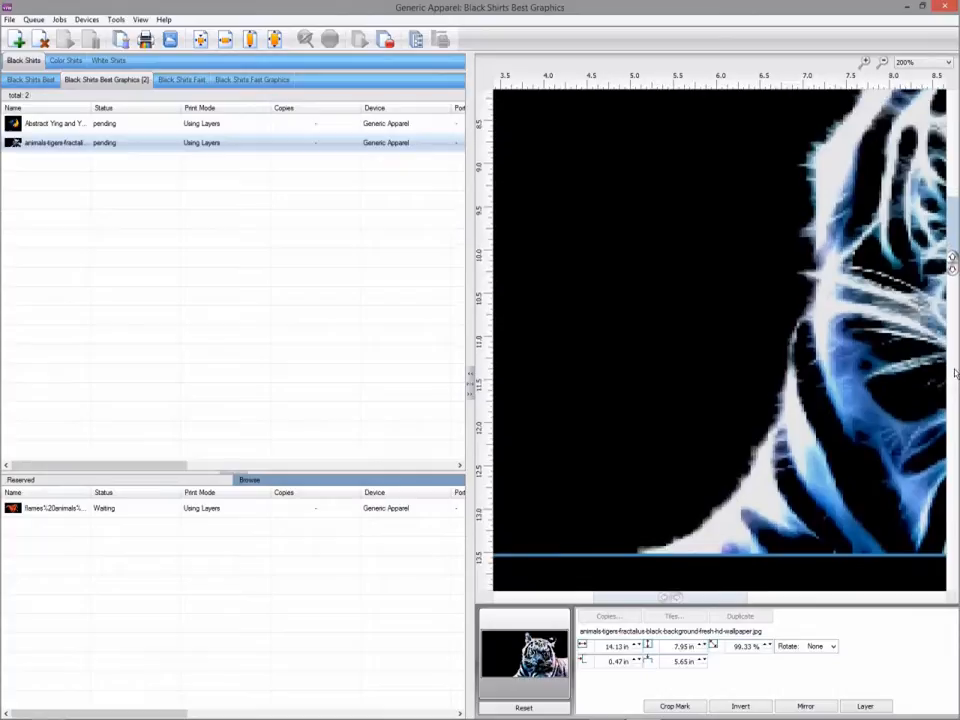
Shrink the tiger image to about 7.03 × 3.95 in and place it in the page's upper-right corner.
{"action": "left_click_drag", "start_coordinate": [955, 373], "coordinate": [954, 313]}
{"action": "left_click_drag", "start_coordinate": [675, 597], "coordinate": [812, 597]}
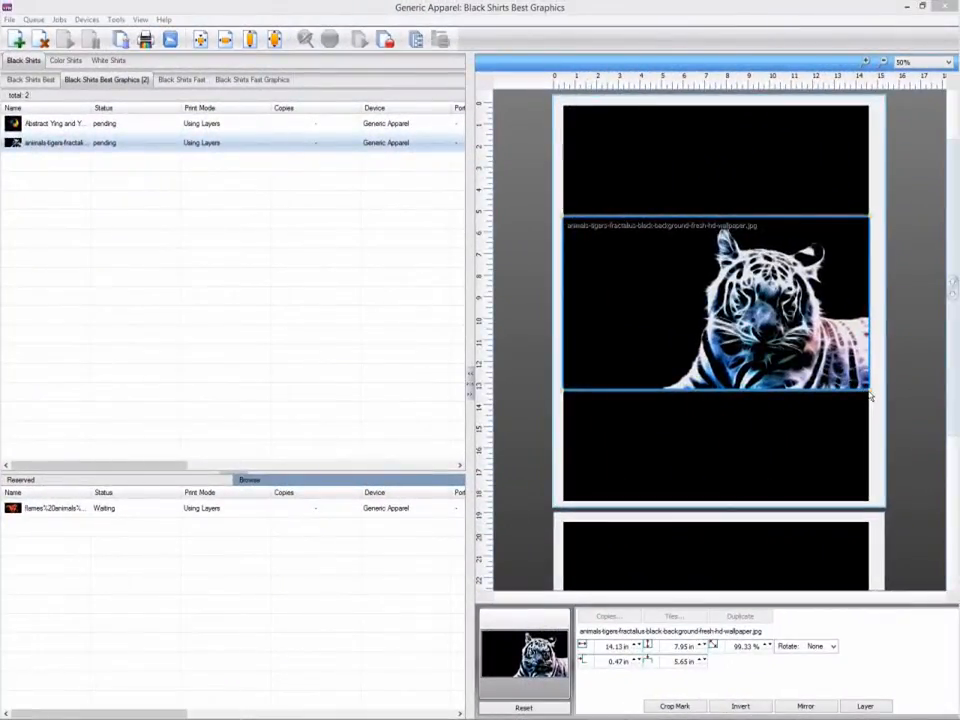
{"action": "left_click_drag", "start_coordinate": [868, 394], "coordinate": [770, 158]}
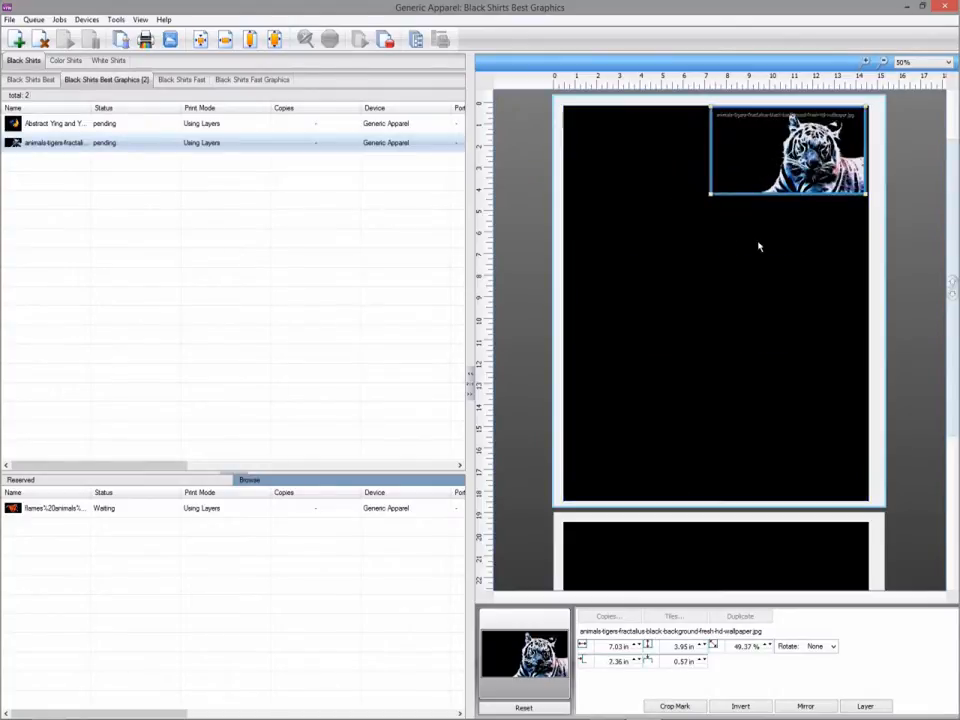
Snap the tiger image to the page center.
{"action": "right_click", "coordinate": [760, 172]}
{"action": "mouse_move", "coordinate": [792, 256]}
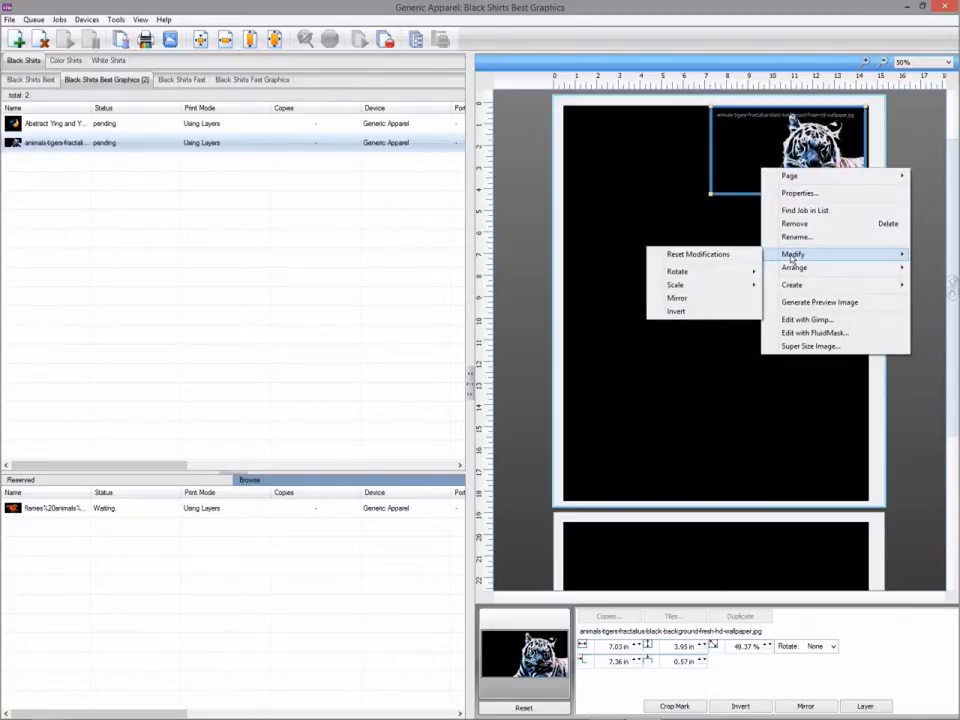
{"action": "mouse_move", "coordinate": [754, 286]}
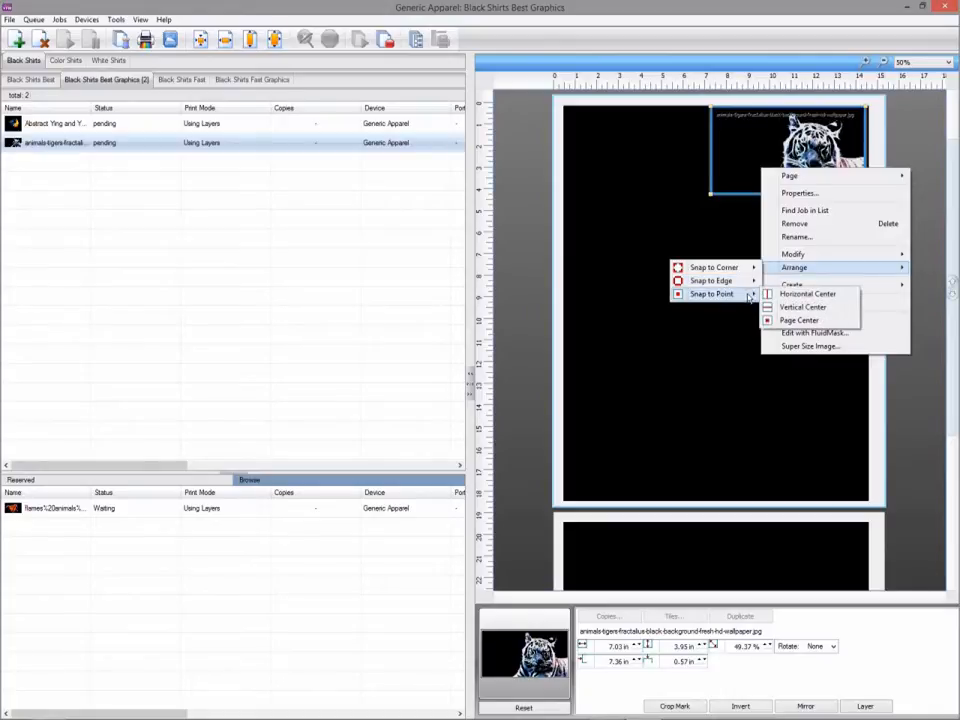
{"action": "left_click", "coordinate": [805, 321]}
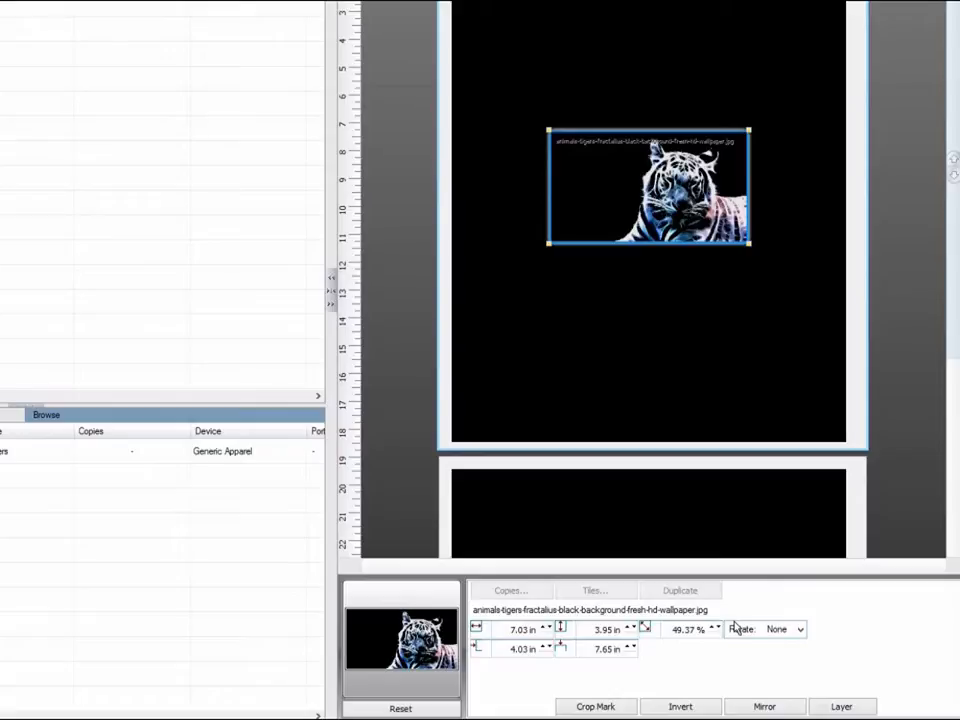
Rotate the tiger image 180 degrees and set its scale to 45%.
{"action": "left_click", "coordinate": [800, 629]}
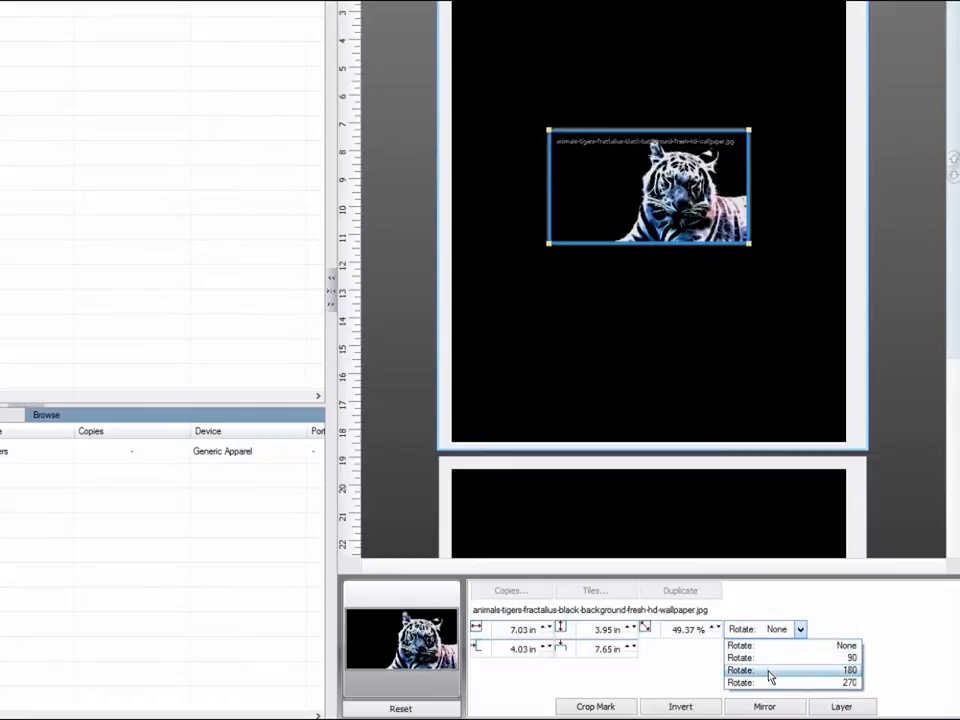
{"action": "left_click", "coordinate": [769, 672]}
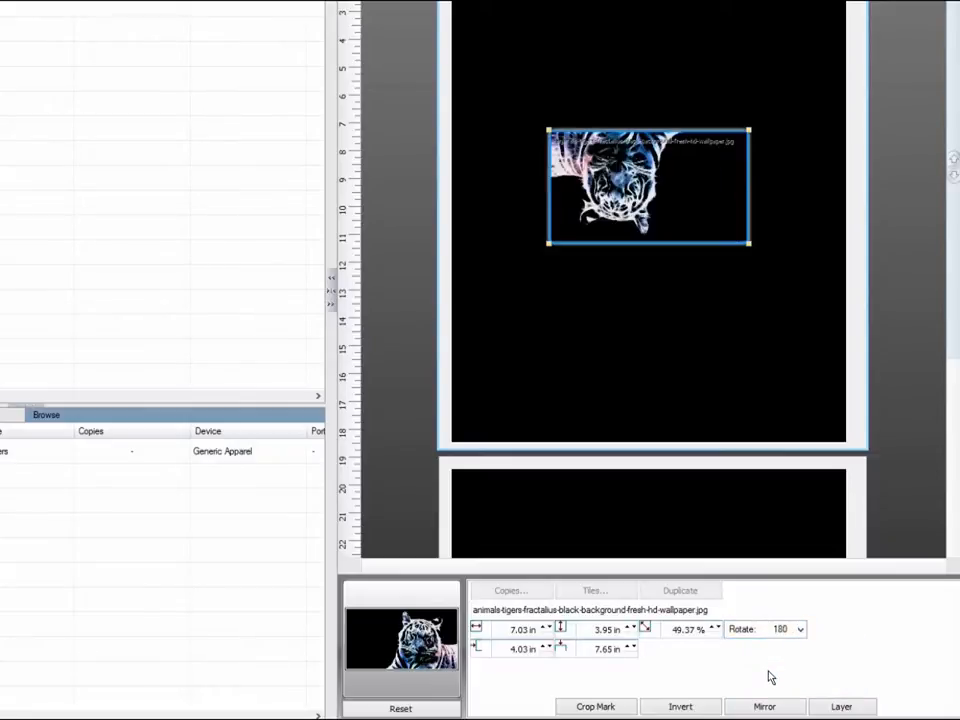
{"action": "double_click", "coordinate": [688, 631]}
{"action": "type", "text": "45"}
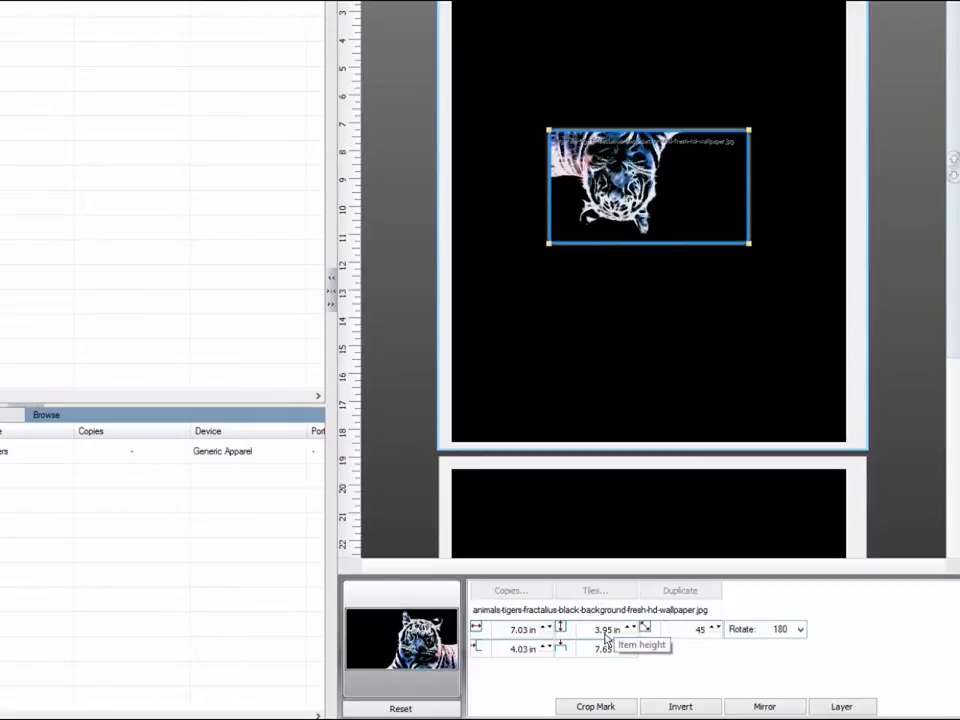
Set the tiger image's height to 4 in and its page offsets to 3 in horizontally and 8 in vertically.
{"action": "double_click", "coordinate": [602, 630]}
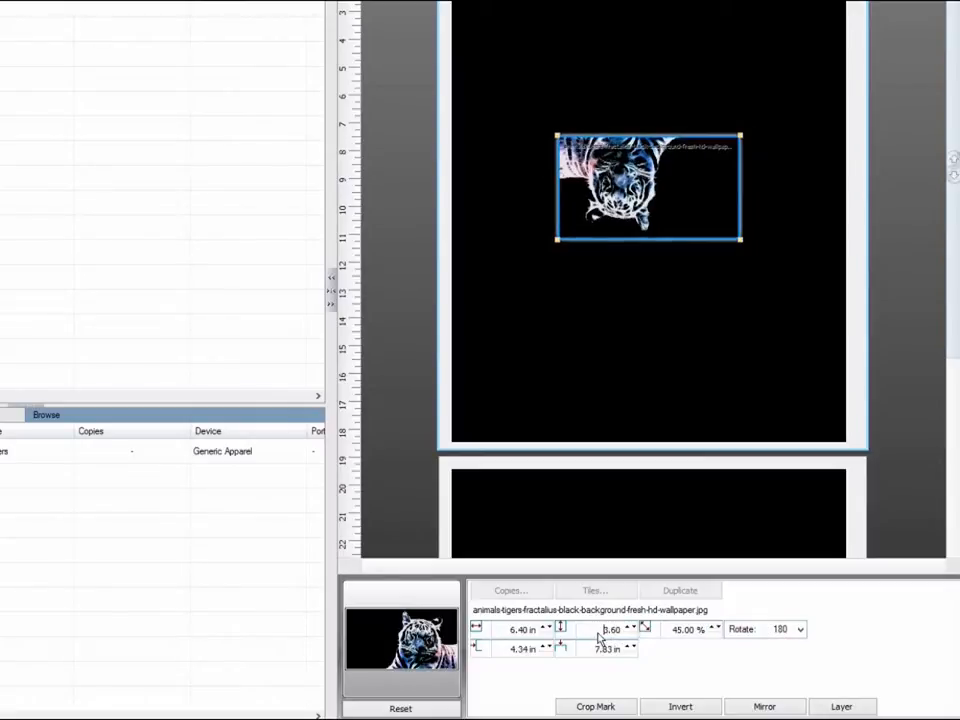
{"action": "type", "text": "4"}
{"action": "left_click", "coordinate": [528, 631]}
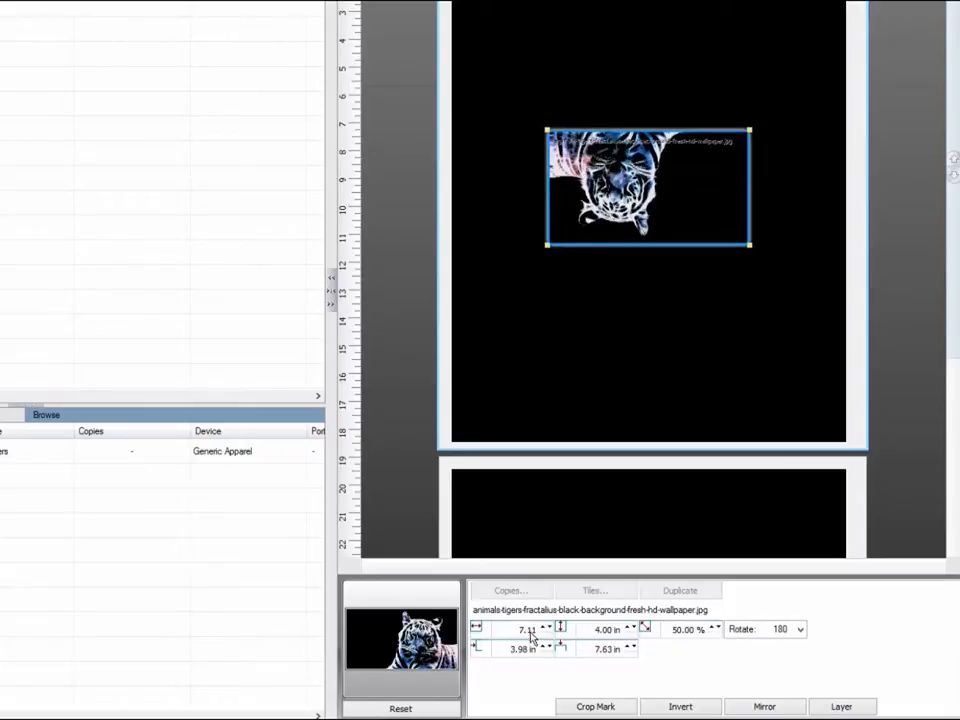
{"action": "left_click", "coordinate": [532, 652]}
{"action": "type", "text": "3"}
{"action": "key", "text": "Tab"}
{"action": "type", "text": "8"}
{"action": "left_click", "coordinate": [533, 652]}
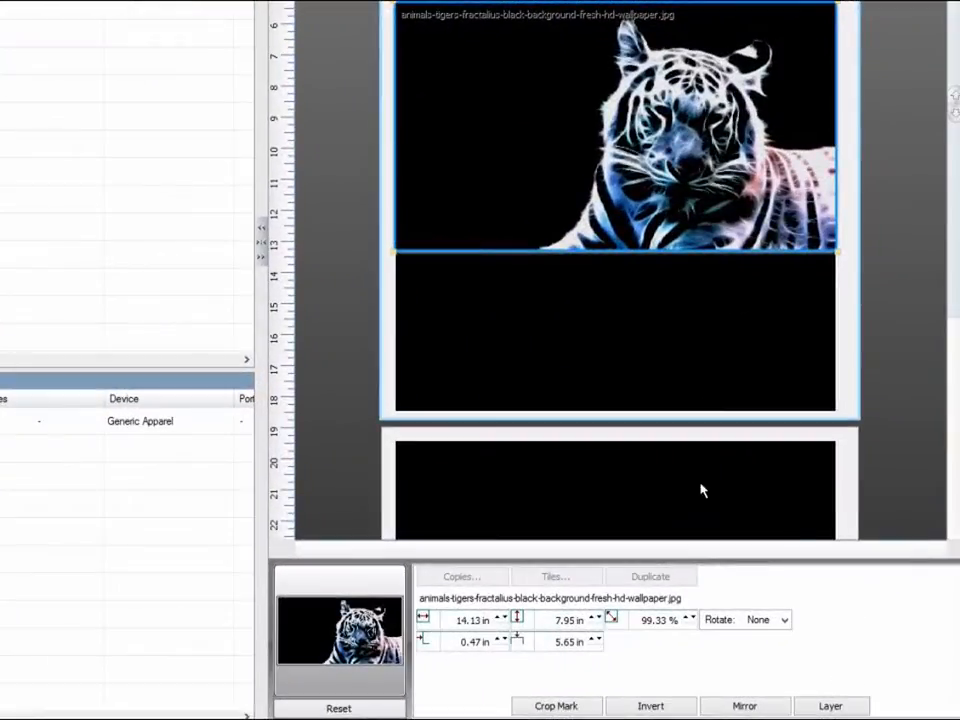
Set the number of copies for the tiger image's page, Template 1, to 10.
{"action": "left_click", "coordinate": [591, 370]}
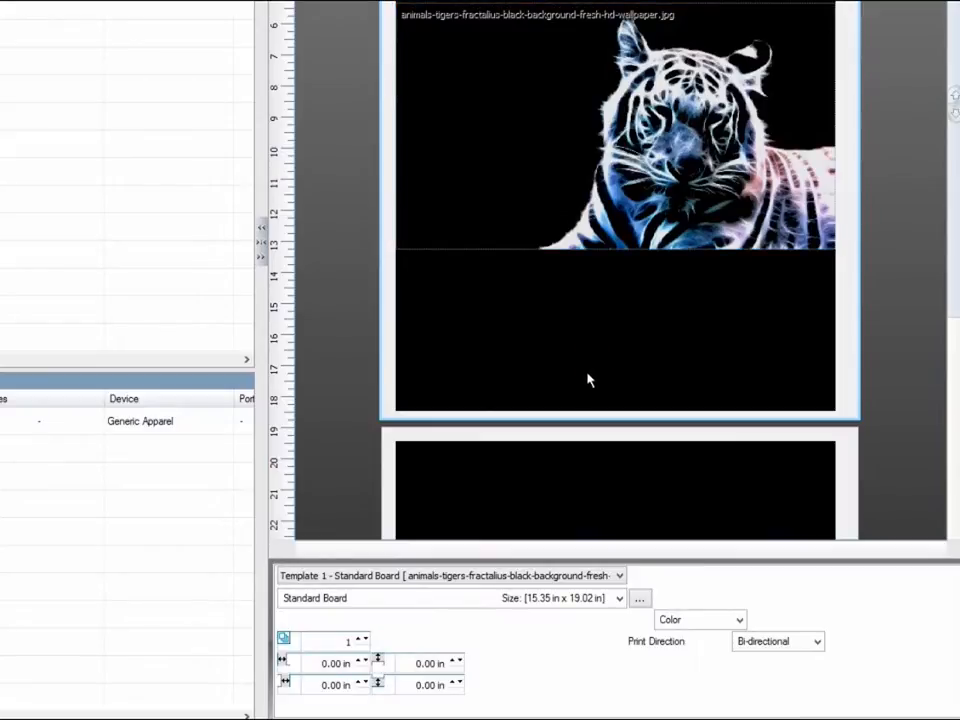
{"action": "left_click", "coordinate": [357, 640]}
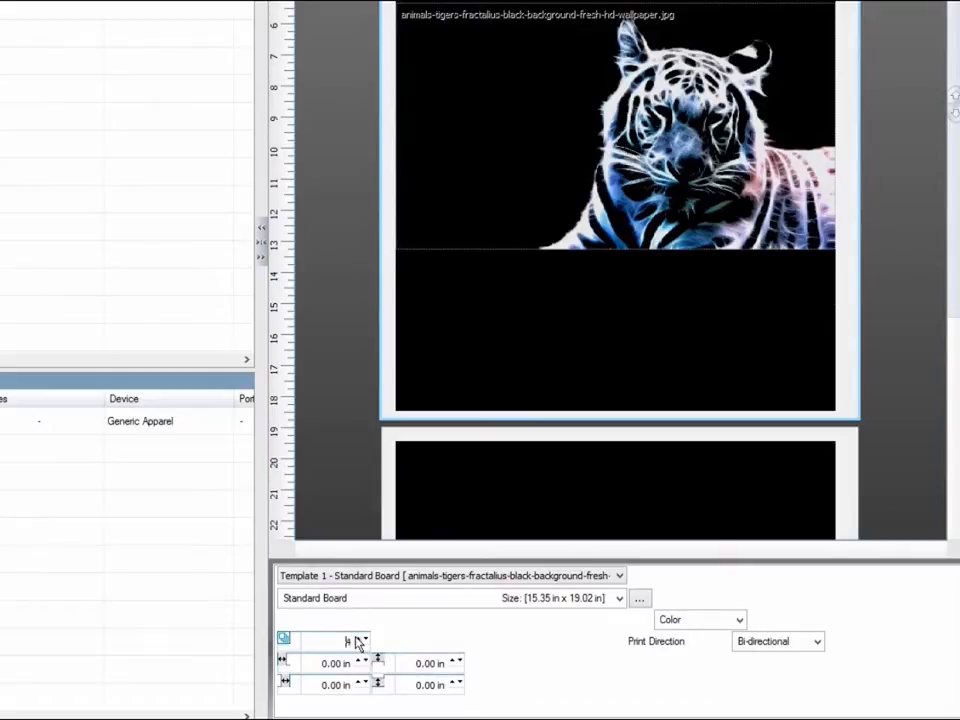
{"action": "double_click", "coordinate": [348, 641]}
{"action": "type", "text": "10"}
Set the Color layer's print direction to Uni-directional for the tiger page, and check the Underbase layer's direction.
{"action": "left_click", "coordinate": [773, 645]}
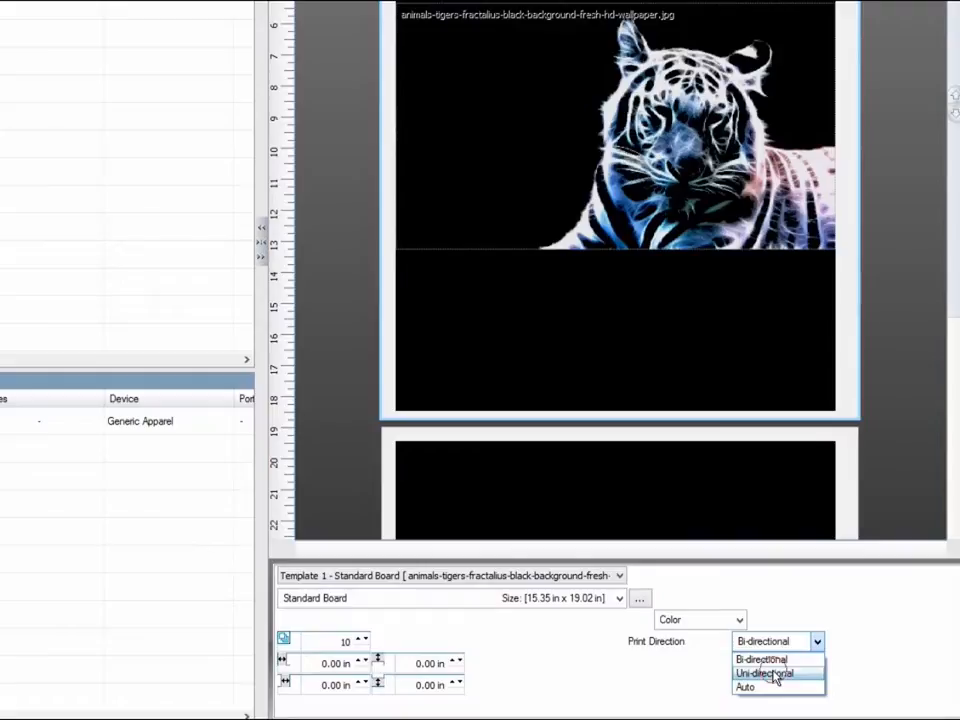
{"action": "left_click", "coordinate": [775, 675]}
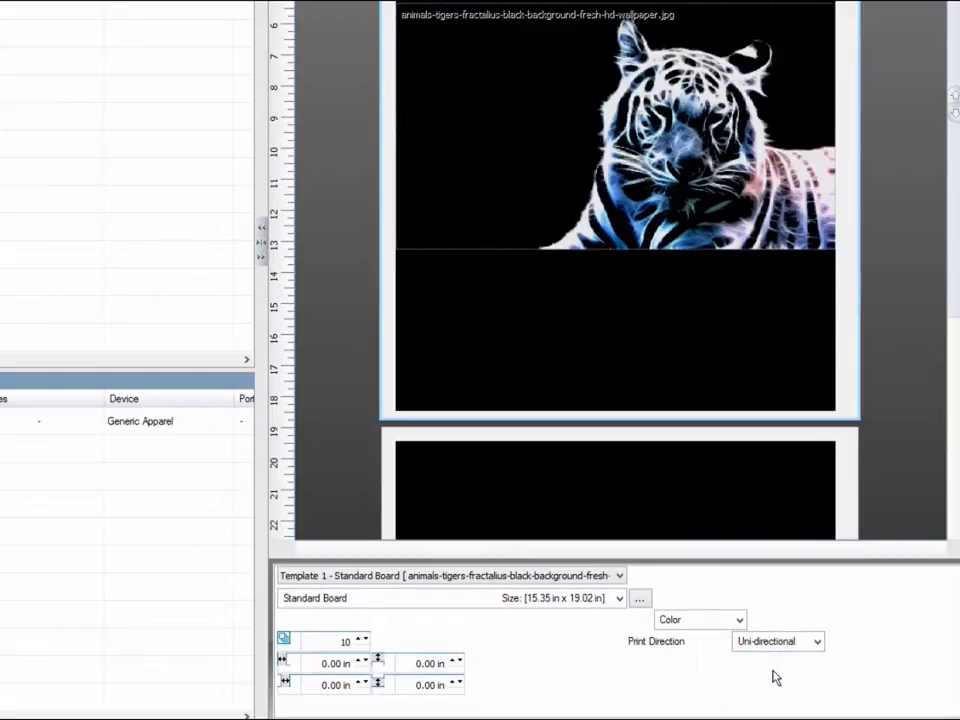
{"action": "left_click", "coordinate": [723, 621]}
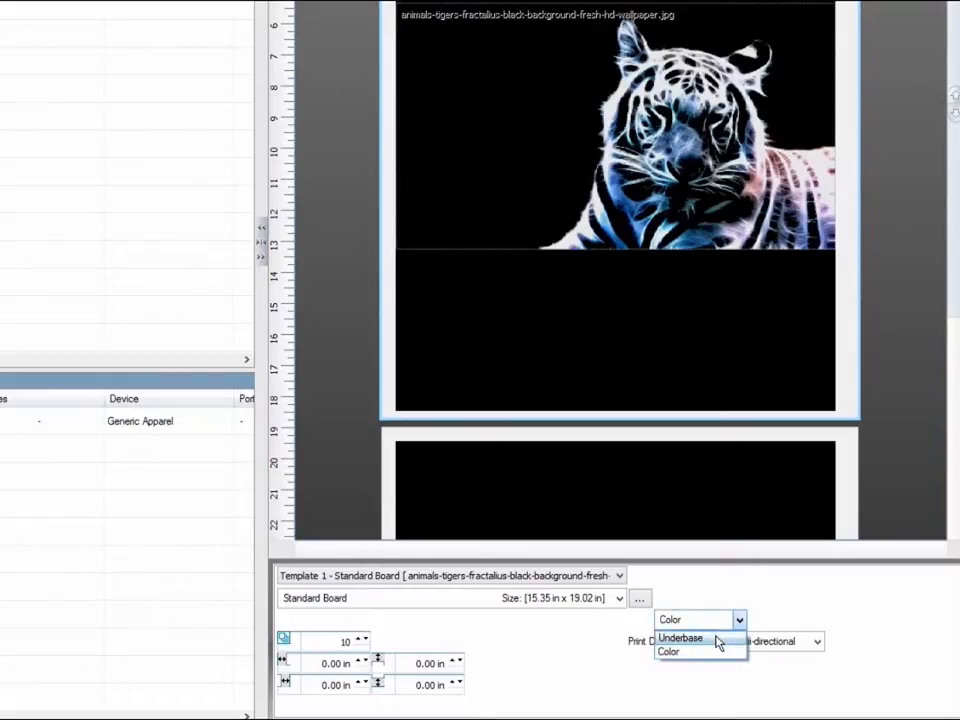
{"action": "left_click", "coordinate": [719, 638]}
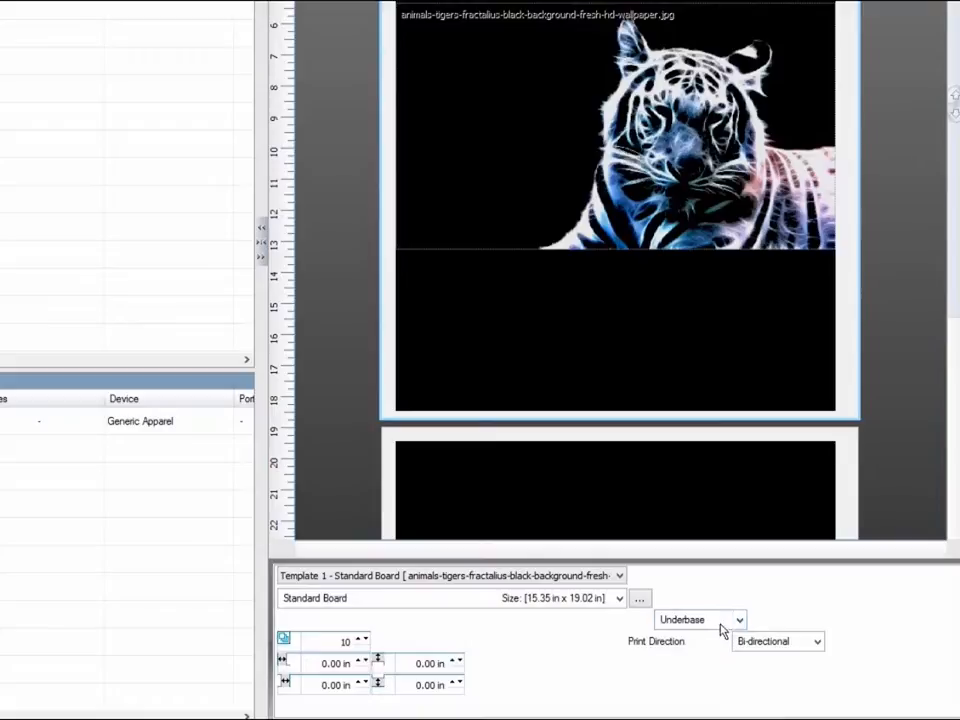
{"action": "left_click", "coordinate": [726, 621]}
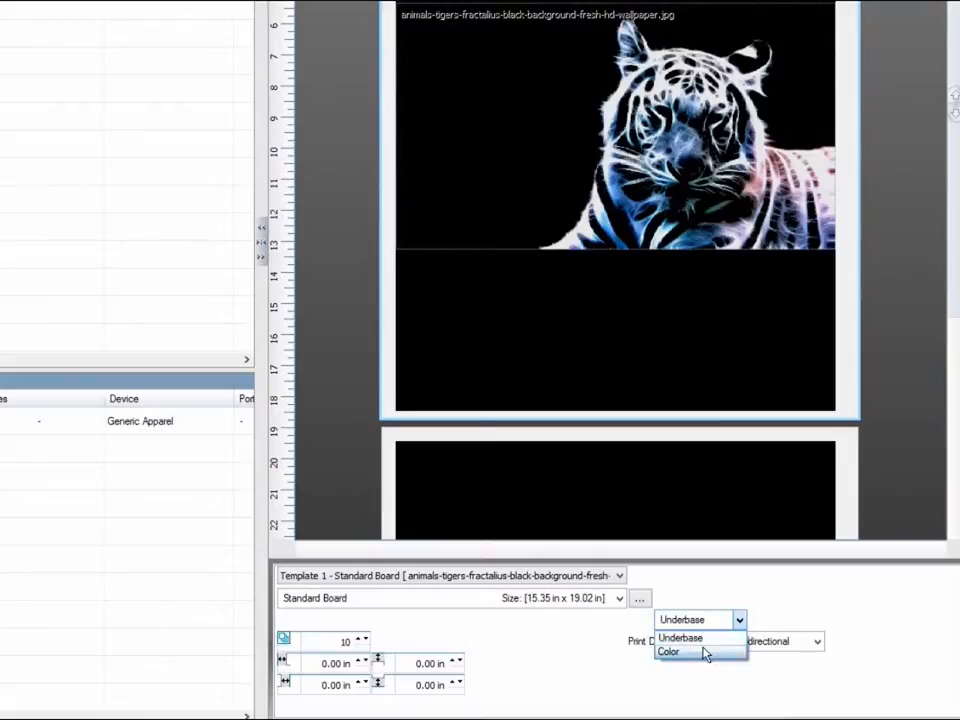
{"action": "left_click", "coordinate": [706, 652]}
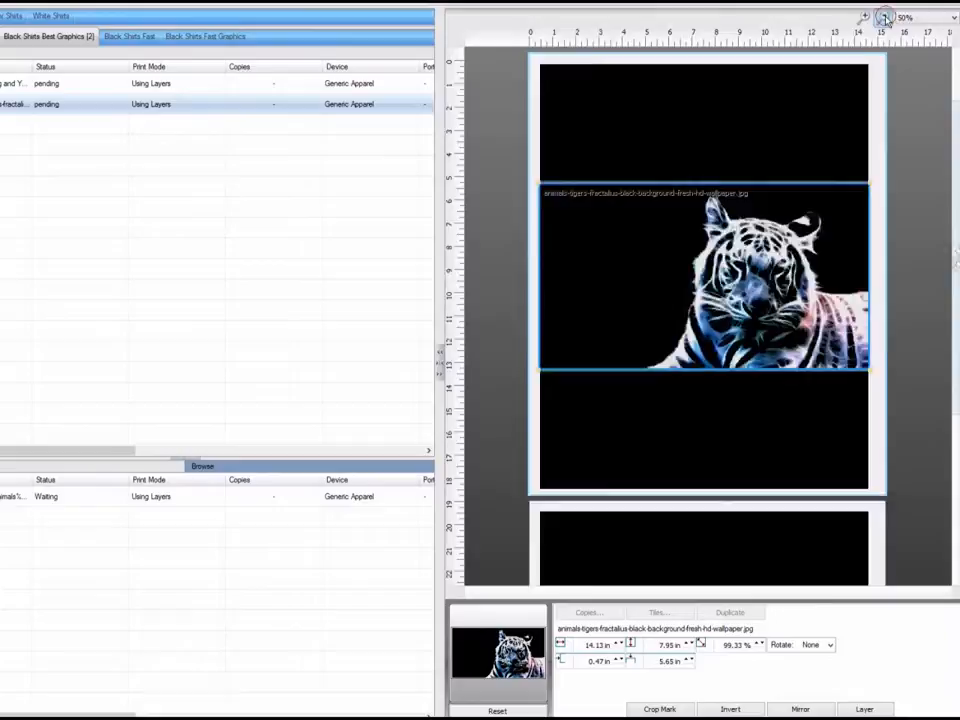
Set the media of the empty third page to Baby Grow.
{"action": "left_click", "coordinate": [885, 20]}
{"action": "left_click", "coordinate": [885, 20]}
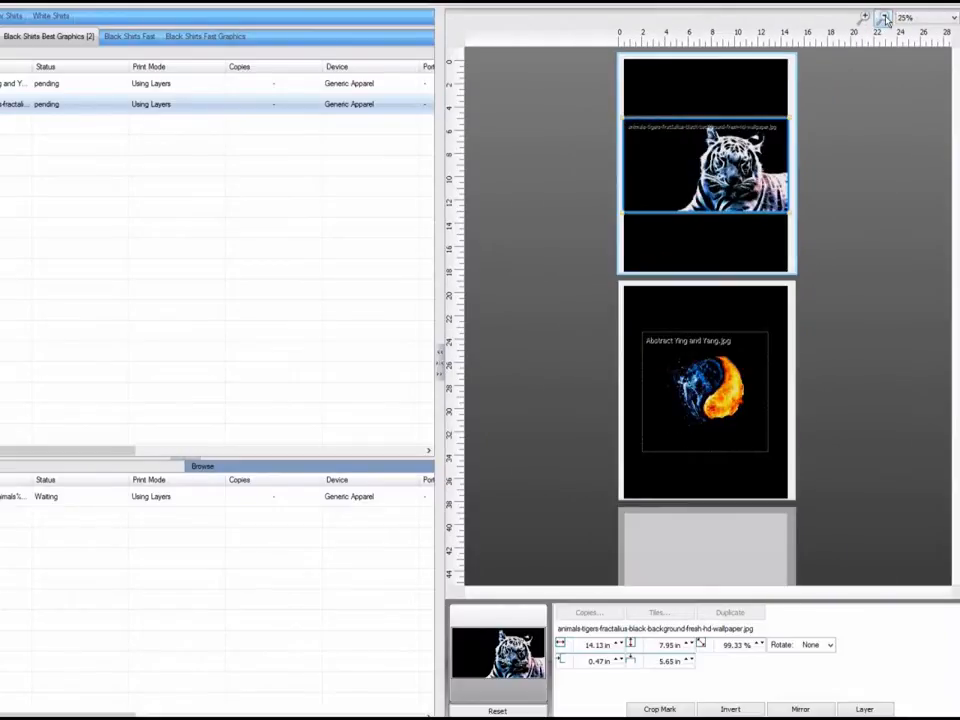
{"action": "left_click", "coordinate": [733, 542]}
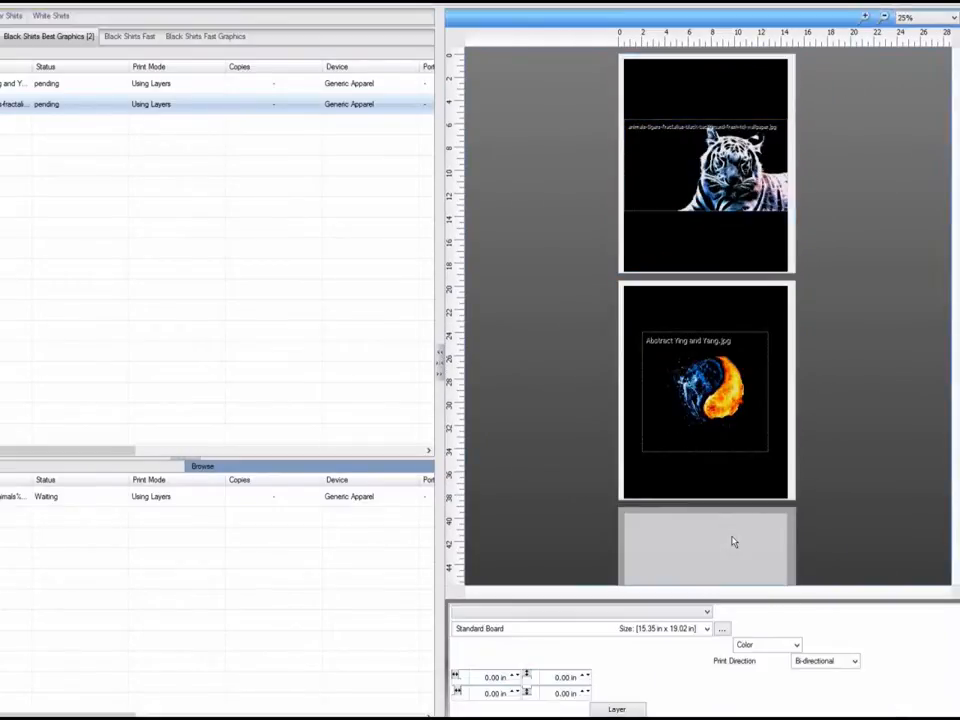
{"action": "left_click", "coordinate": [686, 630]}
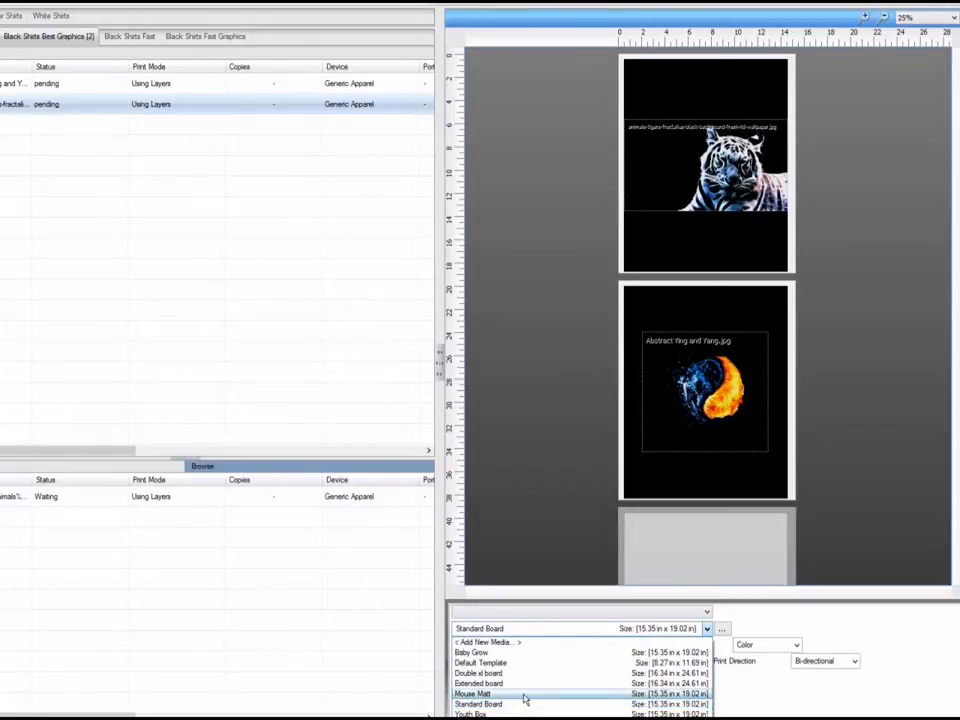
{"action": "left_click", "coordinate": [517, 652]}
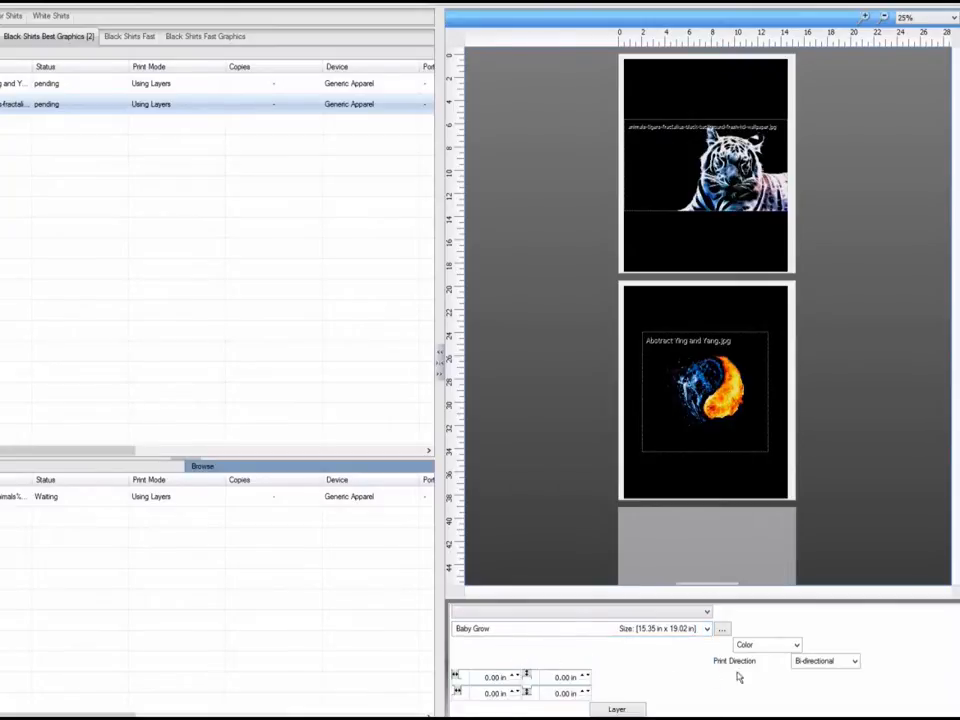
Set the empty page's Underbase and Color layers to Uni-directional printing, and select the Abstract Ying and Yang.jpg page.
{"action": "left_click", "coordinate": [797, 646]}
{"action": "left_click", "coordinate": [765, 658]}
{"action": "left_click", "coordinate": [822, 662]}
{"action": "left_click", "coordinate": [820, 686]}
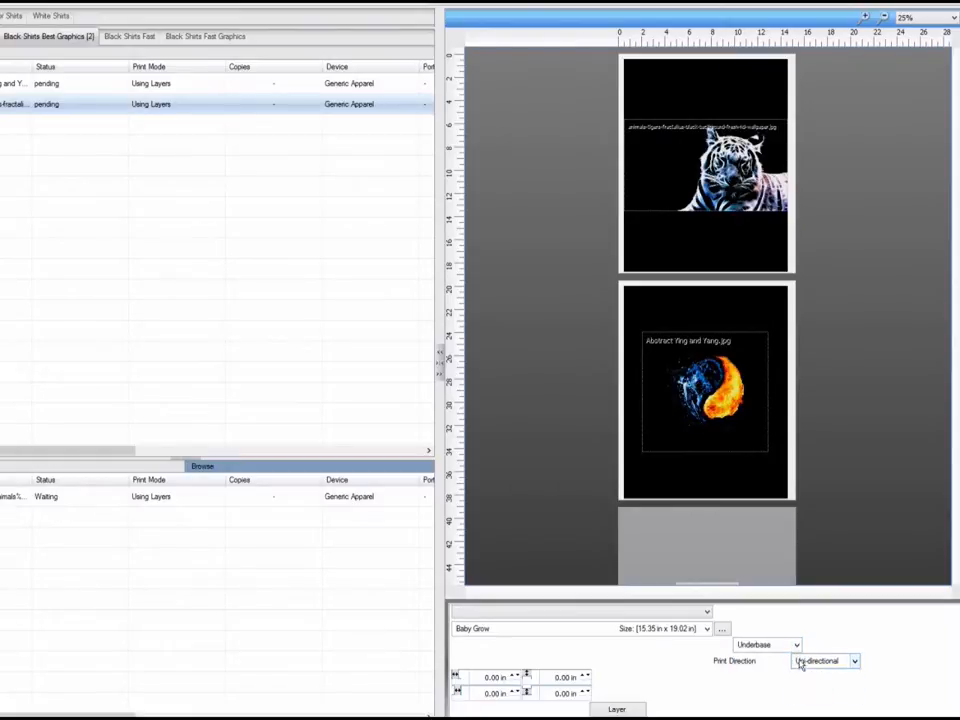
{"action": "left_click", "coordinate": [796, 645]}
{"action": "left_click", "coordinate": [781, 668]}
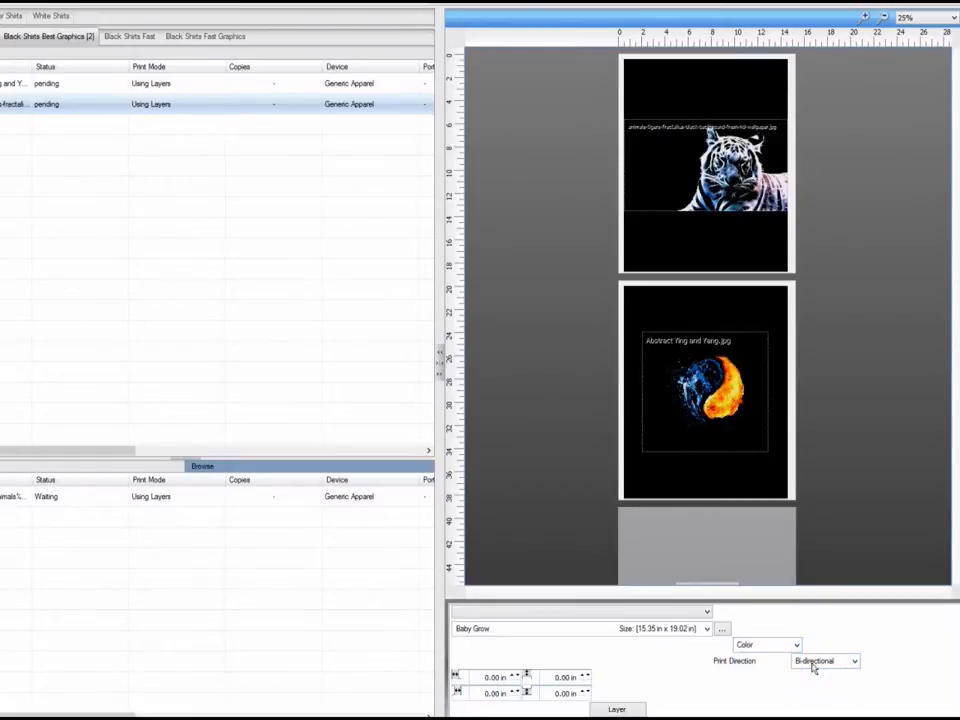
{"action": "left_click", "coordinate": [853, 662]}
{"action": "left_click", "coordinate": [817, 686]}
{"action": "left_click", "coordinate": [709, 478]}
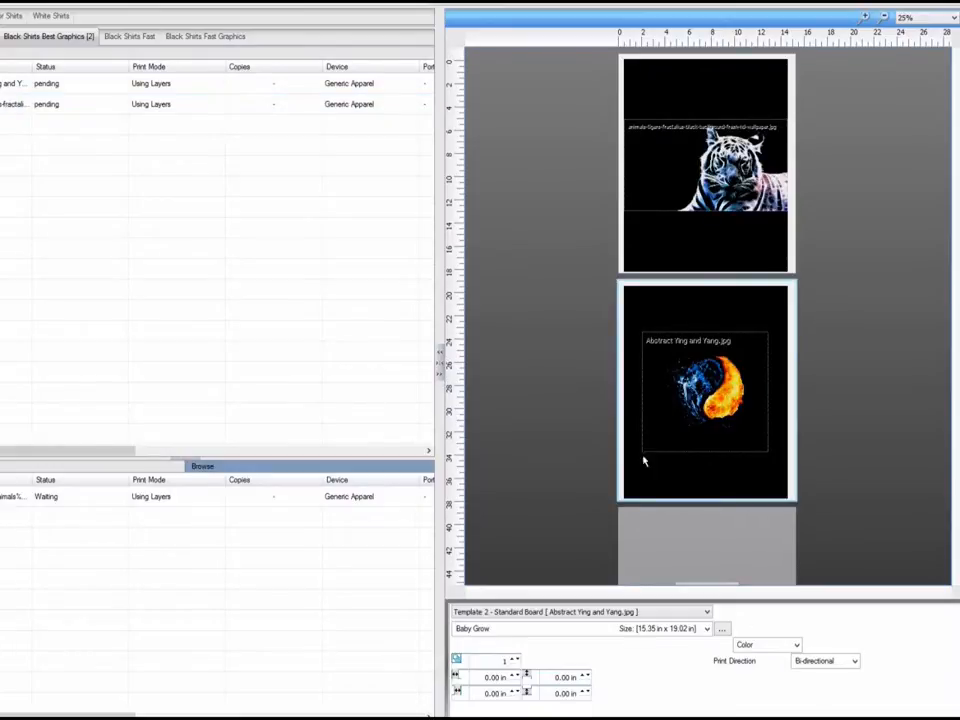
{"action": "left_click", "coordinate": [720, 400]}
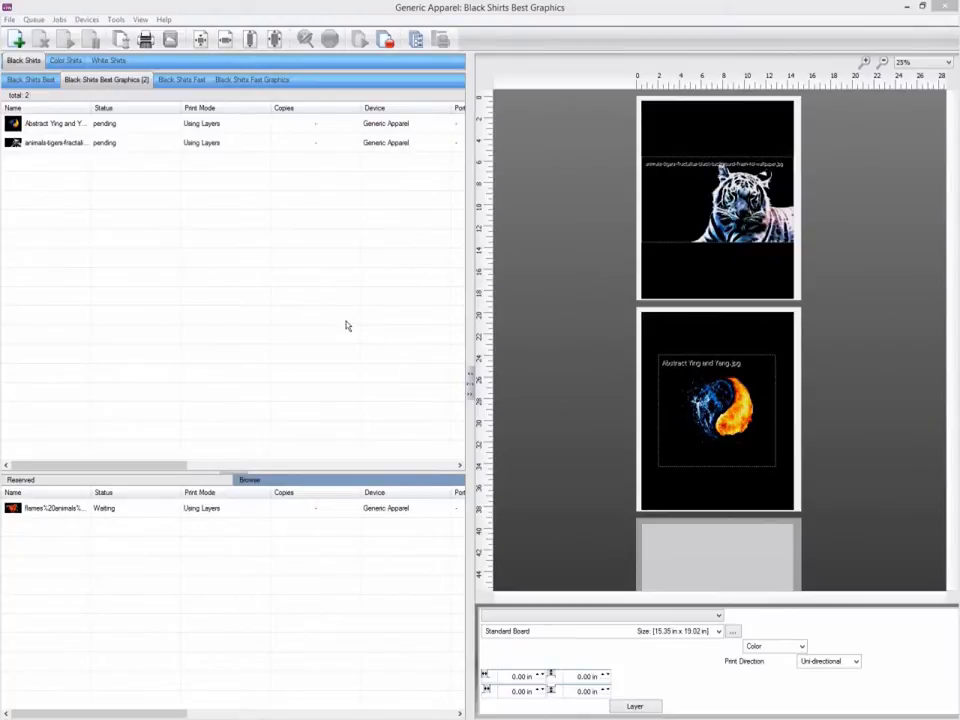
Import 9893510_orig.jpg from the Apparel Demo folder into the Black Shirts Fast Graphics queue and enlarge it to about 8.99 × 6.18 in.
{"action": "left_click", "coordinate": [243, 82]}
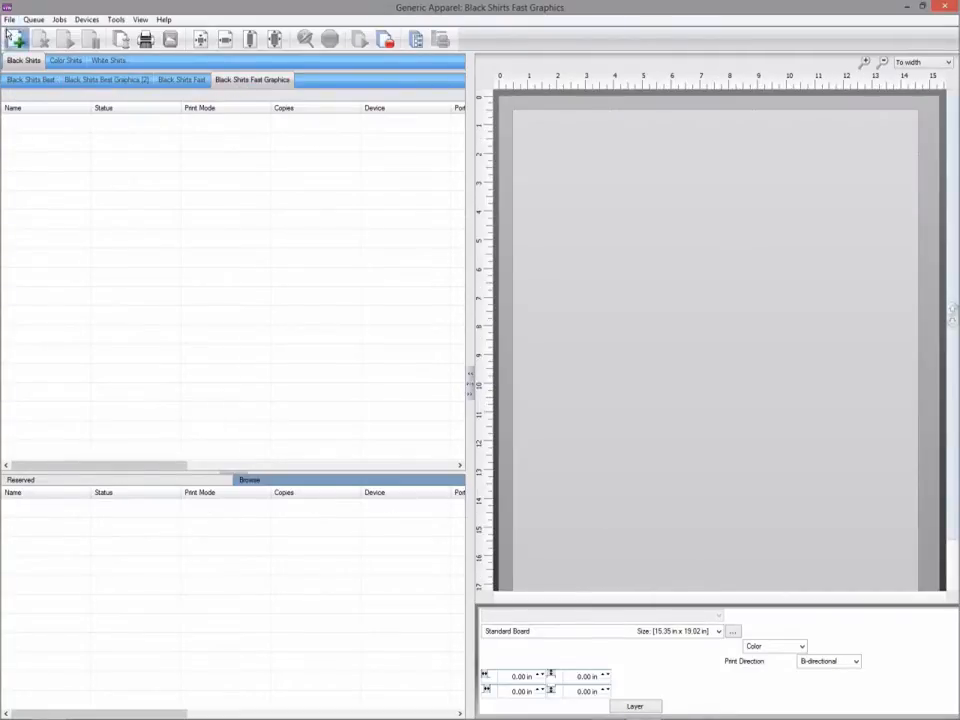
{"action": "left_click", "coordinate": [14, 38]}
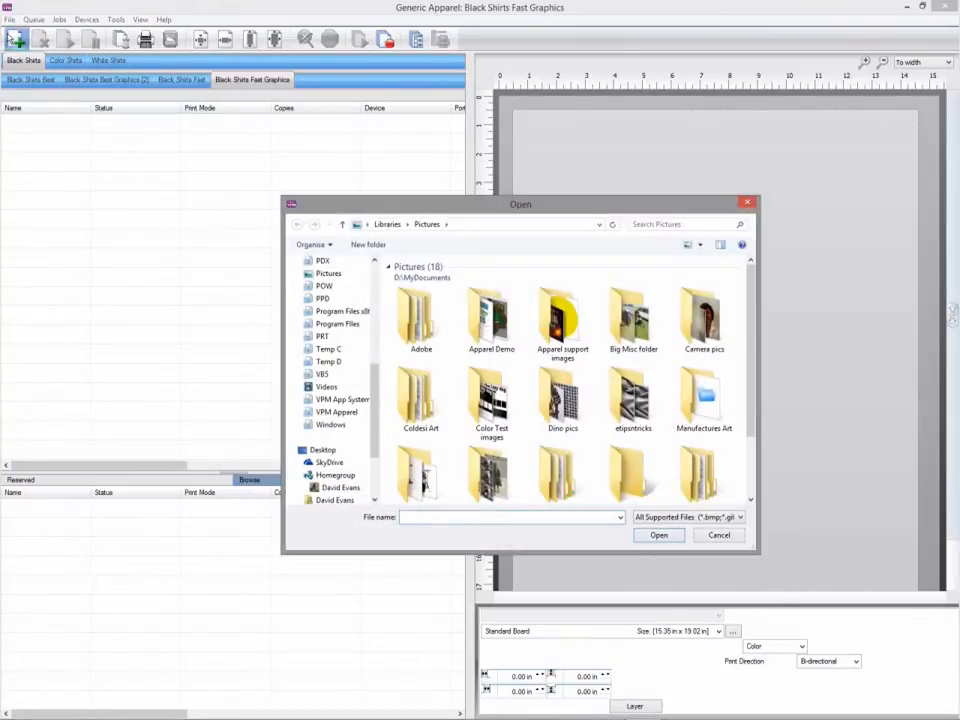
{"action": "double_click", "coordinate": [487, 325]}
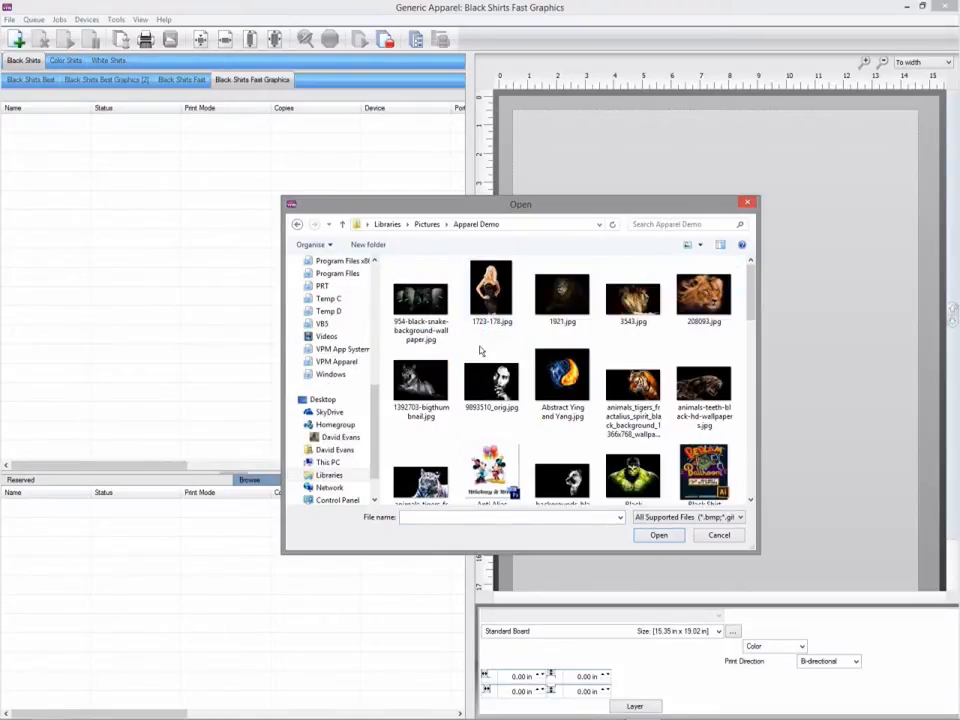
{"action": "double_click", "coordinate": [481, 380]}
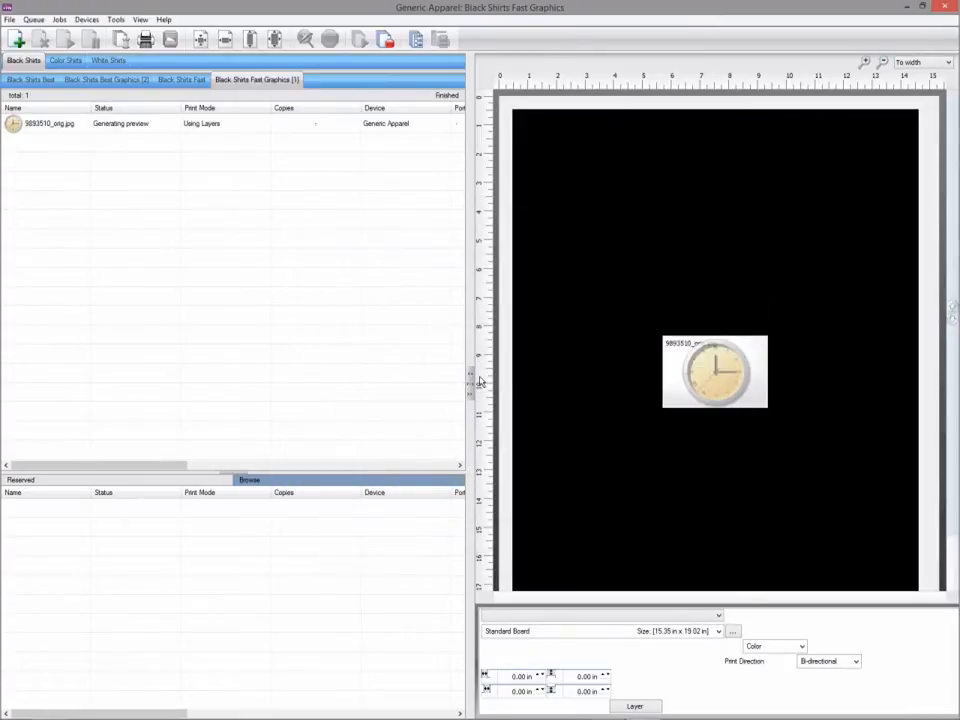
{"action": "left_click", "coordinate": [687, 381]}
{"action": "left_click_drag", "start_coordinate": [660, 337], "coordinate": [510, 236]}
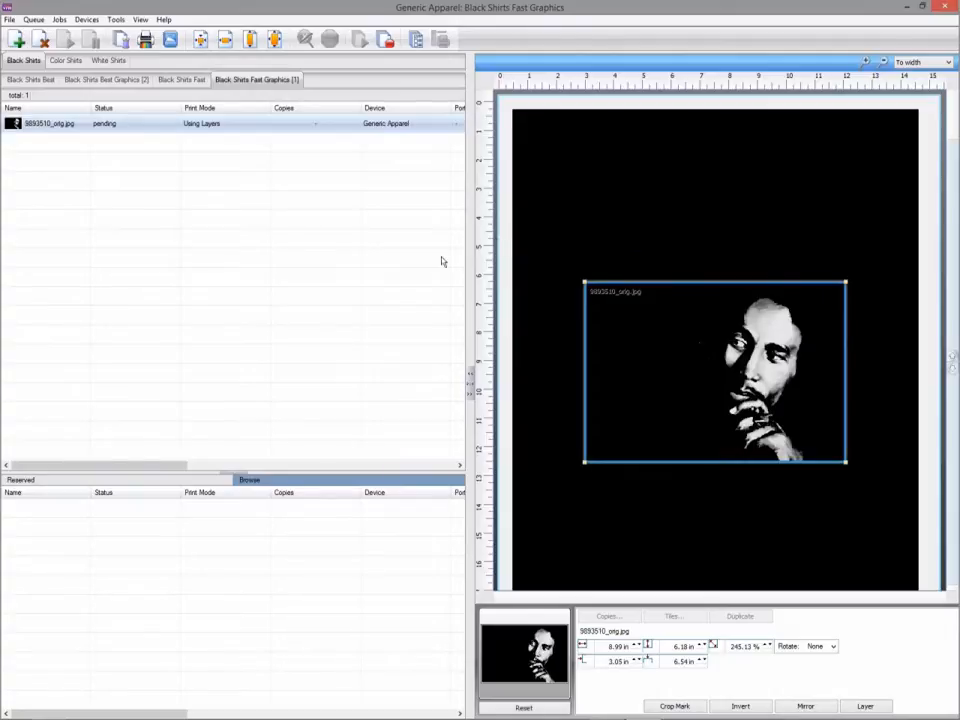
Add the flaming horse image to the queue from the built-in file browser's Apparel Demo folder and select its job.
{"action": "left_click", "coordinate": [303, 483]}
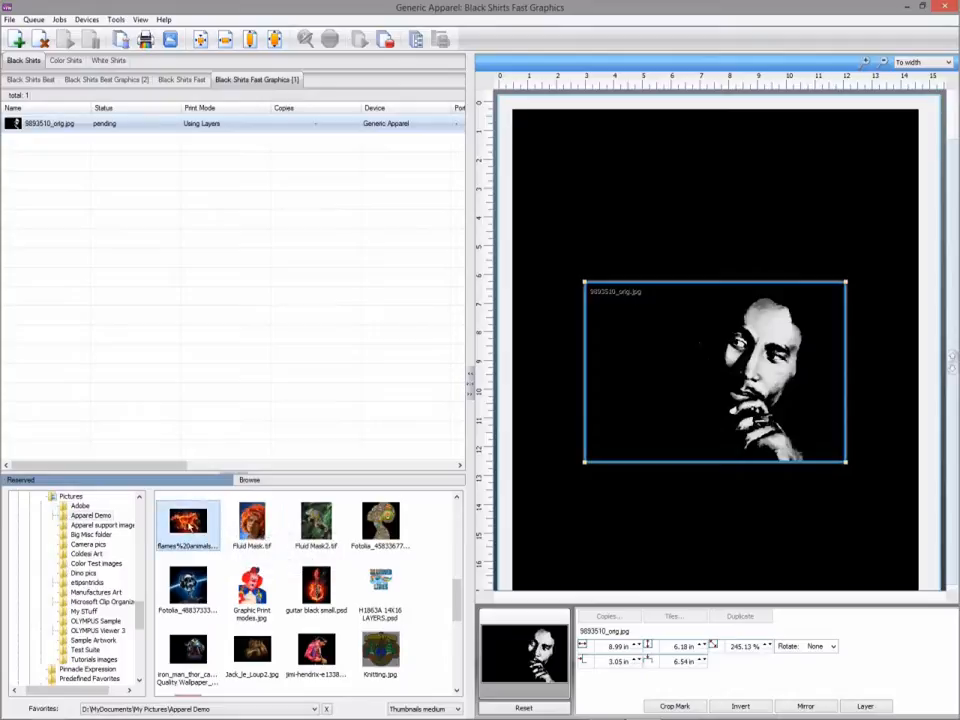
{"action": "scroll", "coordinate": [188, 525], "scroll_direction": "up", "scroll_amount": 1}
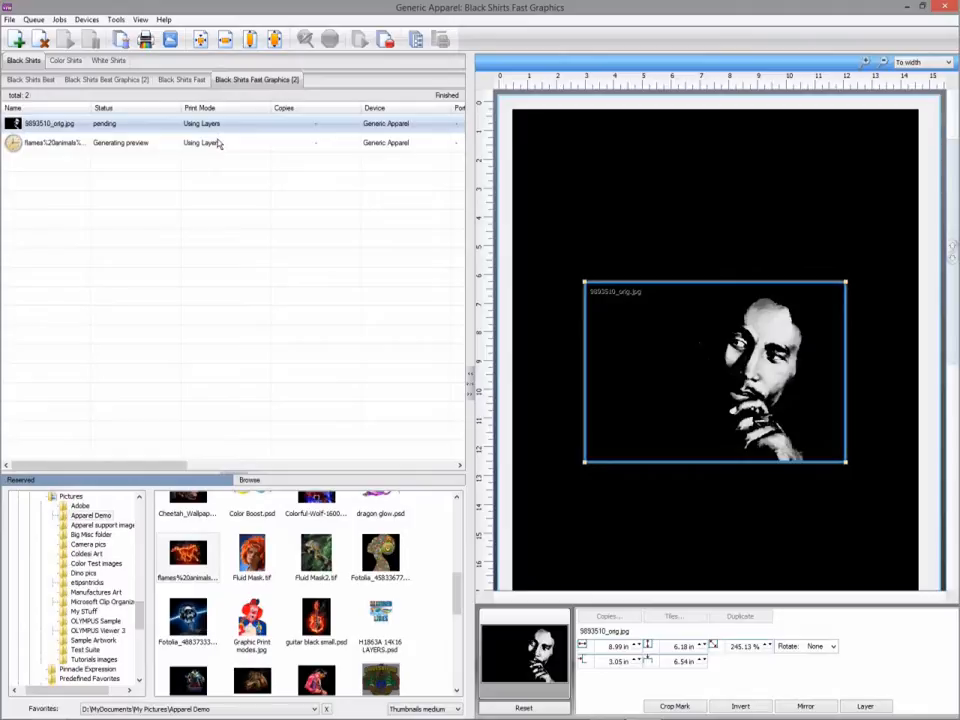
{"action": "left_click", "coordinate": [217, 143]}
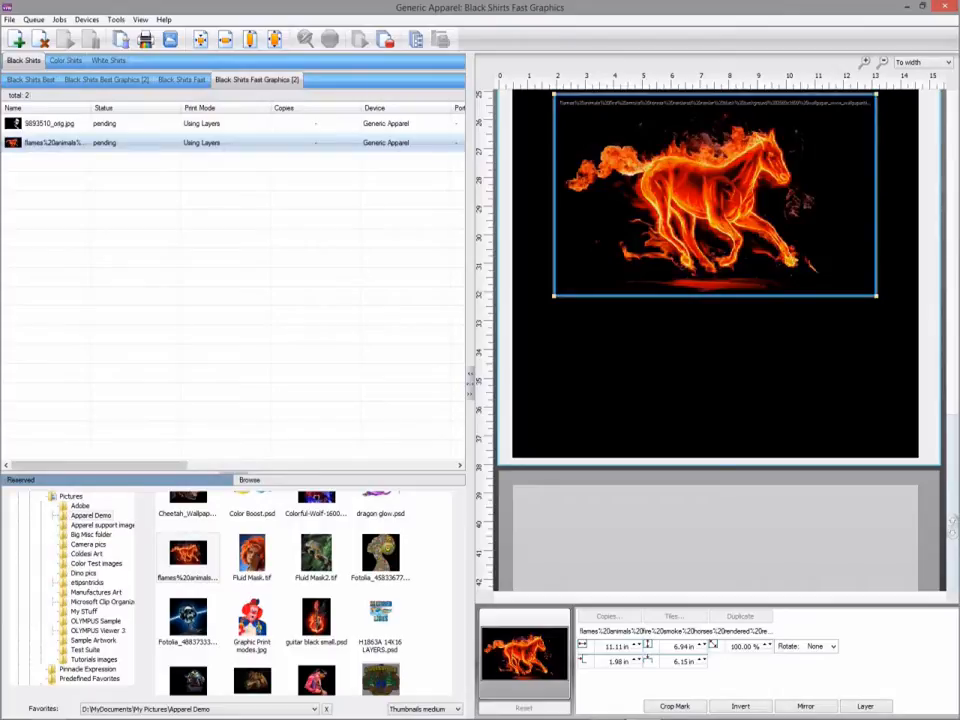
Add Black Removal.jpg to the queue from the Apparel Demo folder in File Explorer and select its job.
{"action": "left_click_drag", "start_coordinate": [959, 146], "coordinate": [627, 135]}
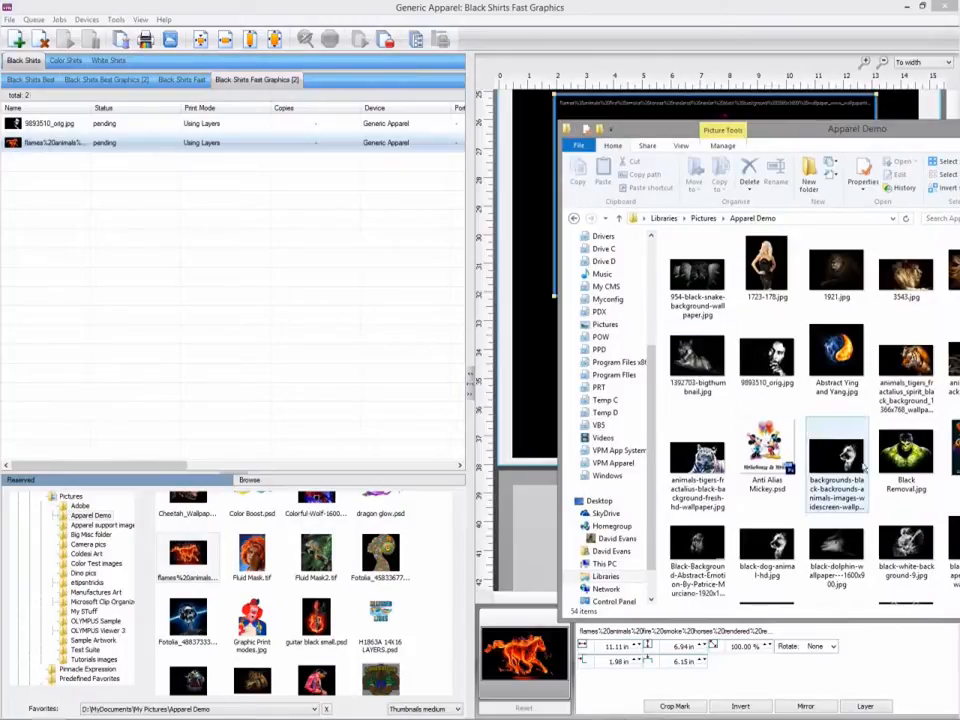
{"action": "left_click", "coordinate": [906, 458]}
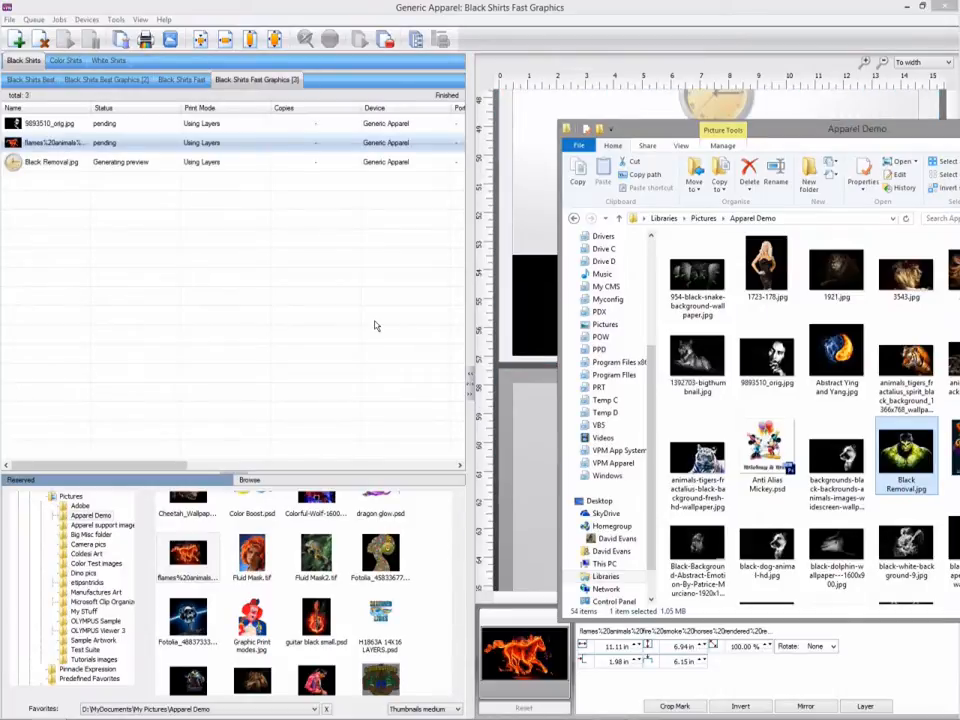
{"action": "left_click", "coordinate": [329, 170]}
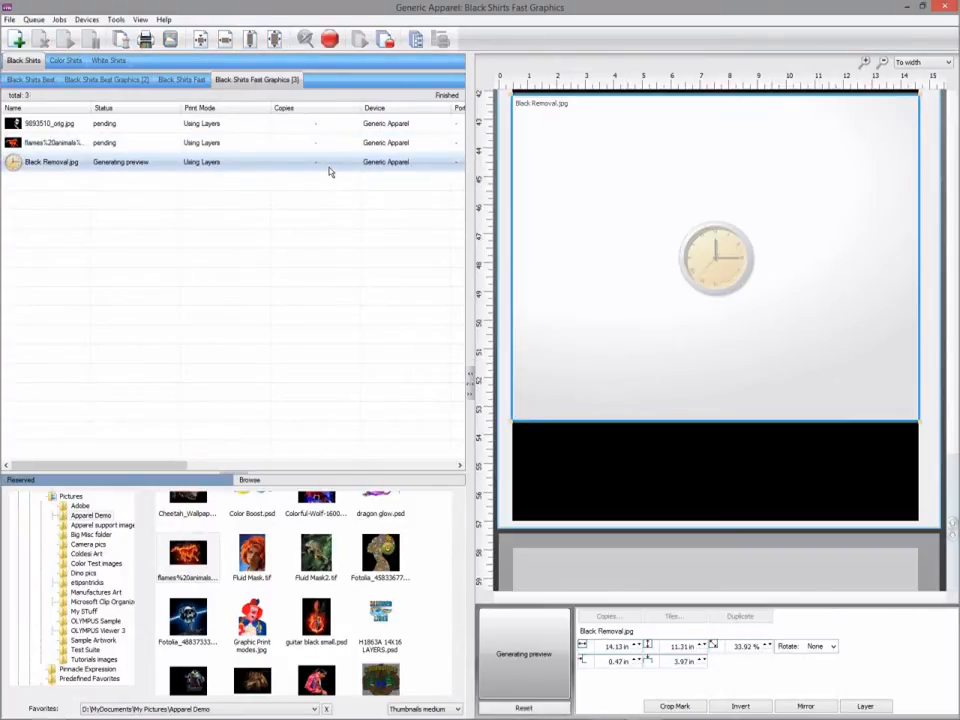